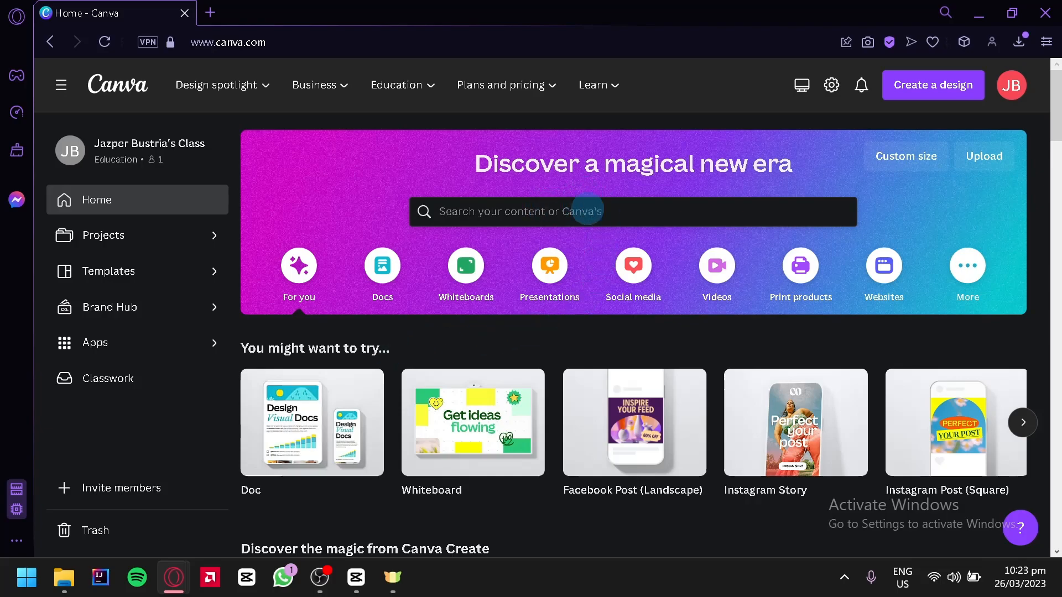
Search the templates for "portfolio" and open the Beige Aesthetic Collage All About Me Poster template.
left_click(579, 211)
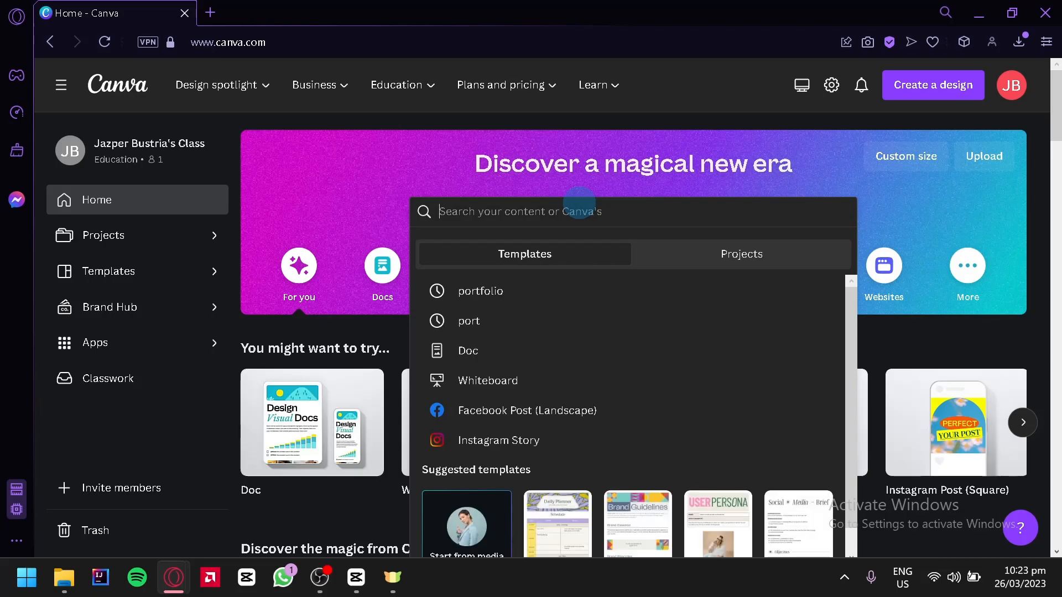
type("portfolio")
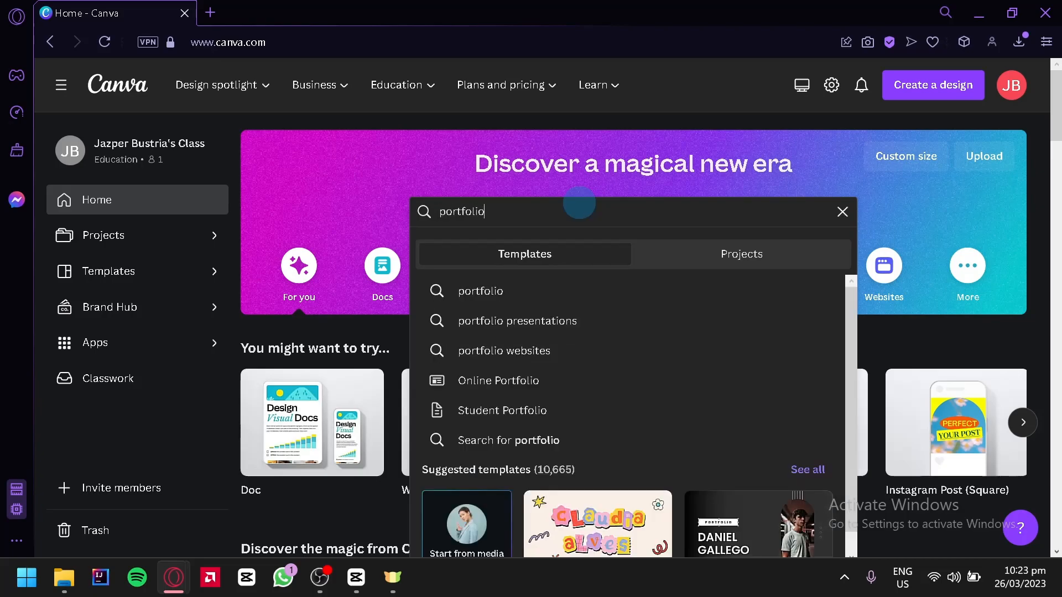
key("Return")
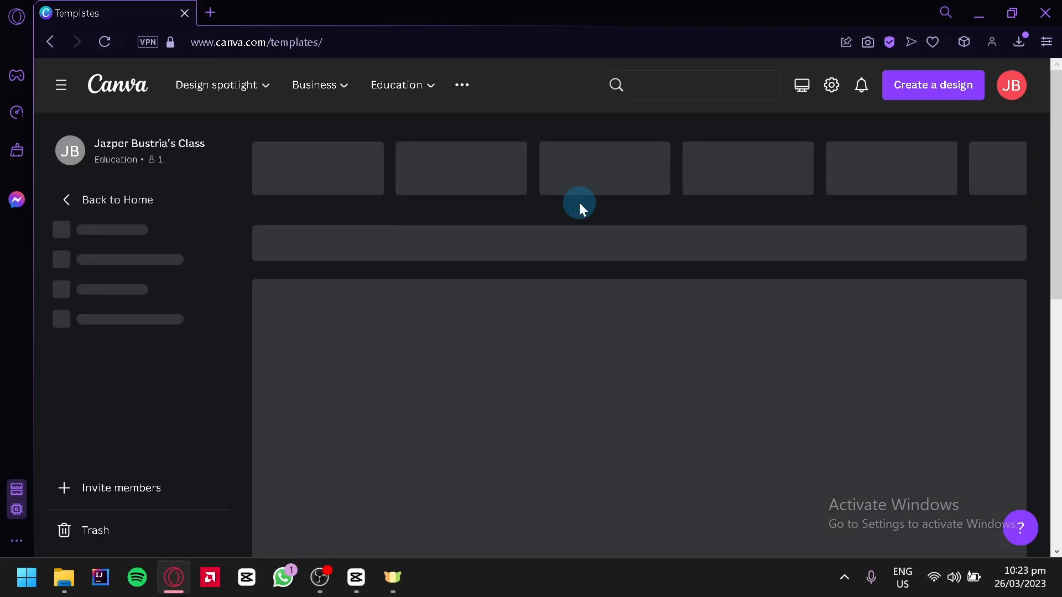
scroll(1057, 124, "down", 4)
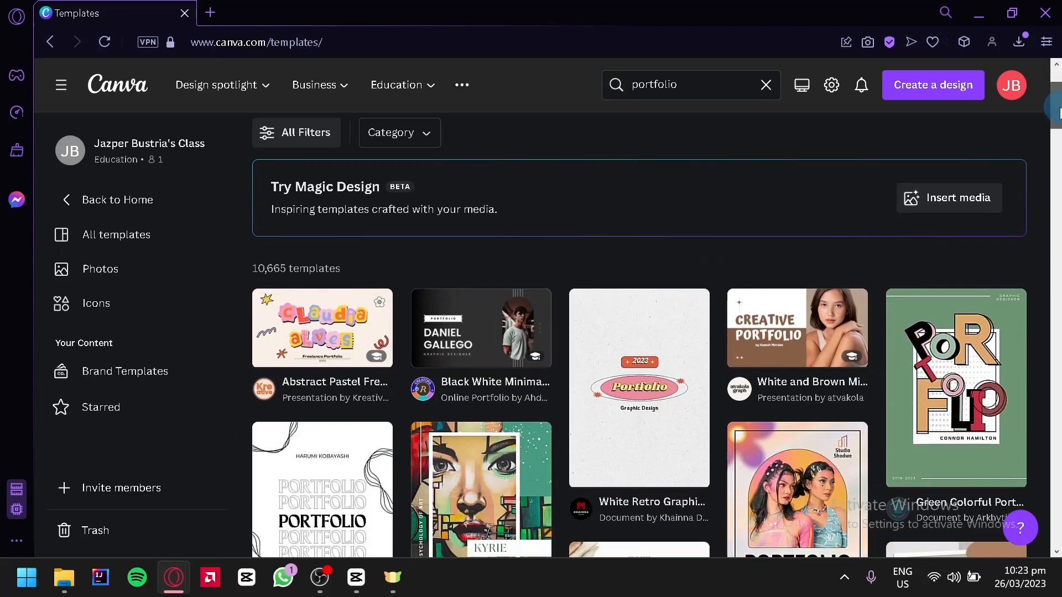
left_click_drag(1058, 123, 1057, 229)
left_click(996, 241)
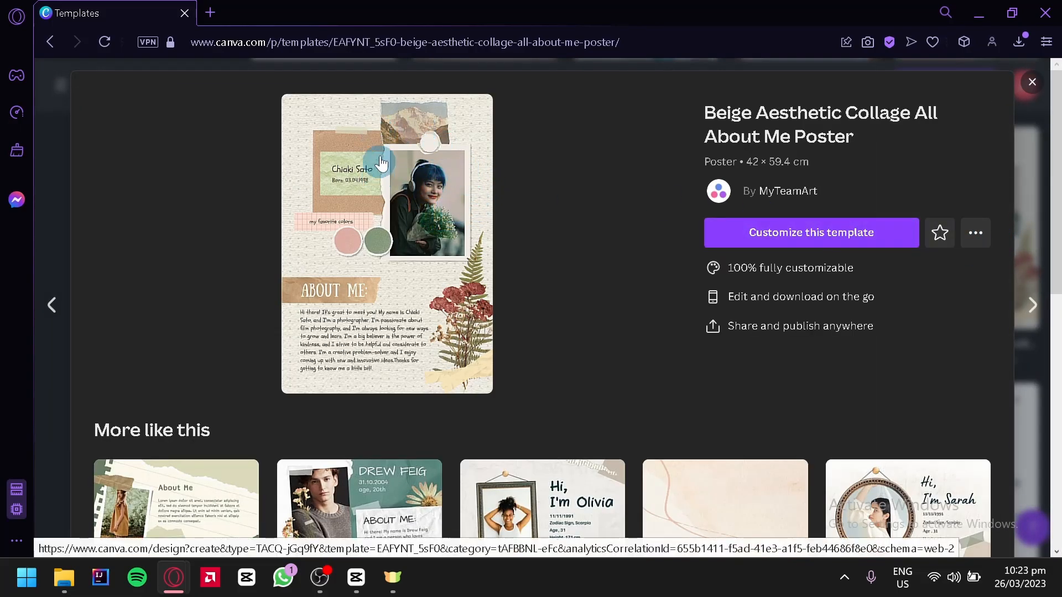
Check the similar templates and start customizing the Beige Aesthetic Collage All About Me Poster.
scroll(570, 288, "down", 5)
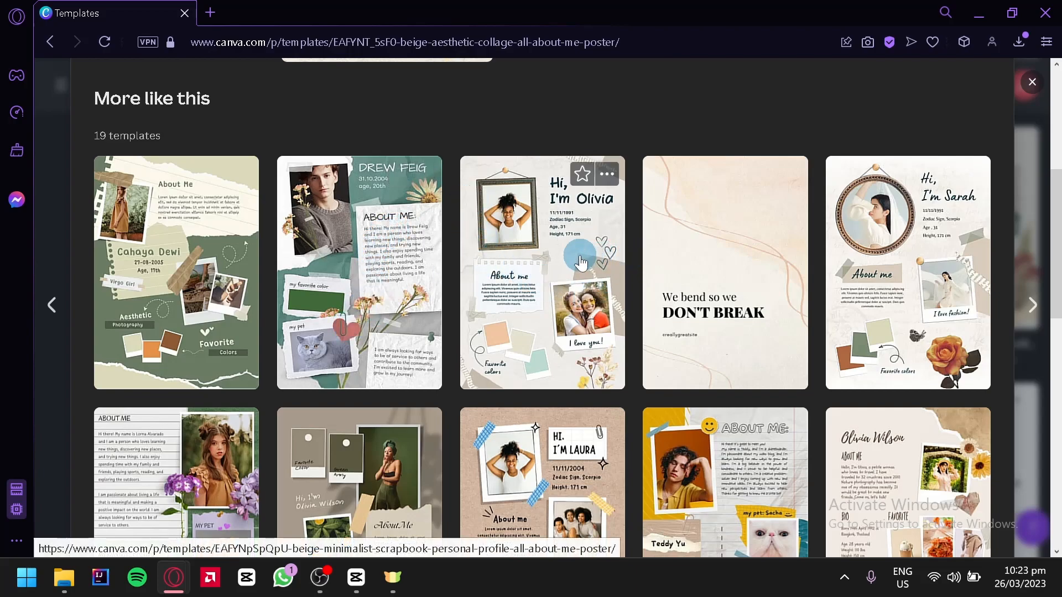
scroll(834, 327, "up", 6)
left_click(852, 240)
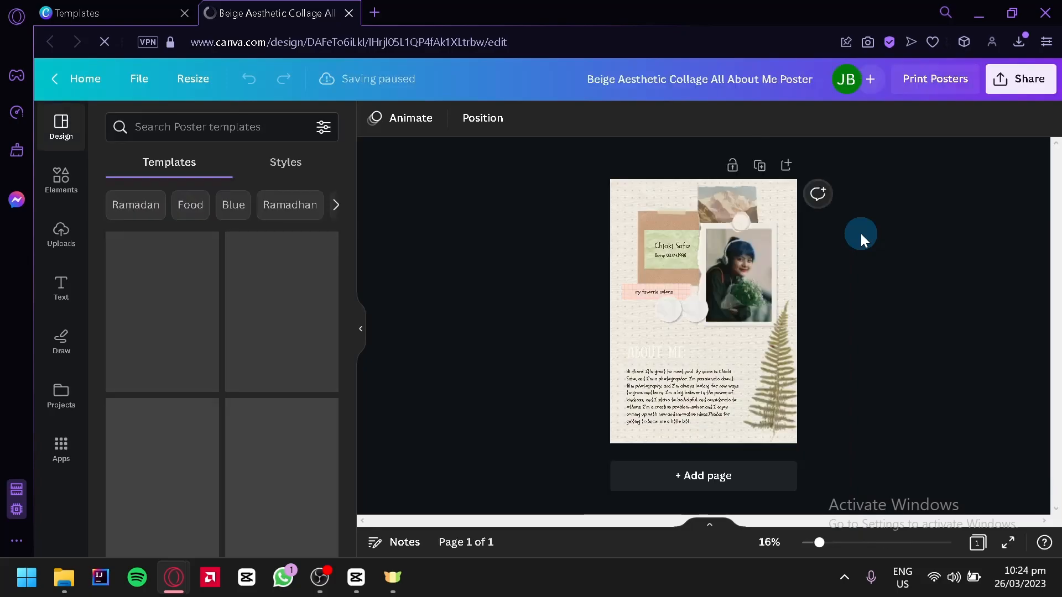
Move the cardboard piece, green name note with its texts, and pink label together toward the page's upper-left corner.
scroll(879, 297, "up", 4)
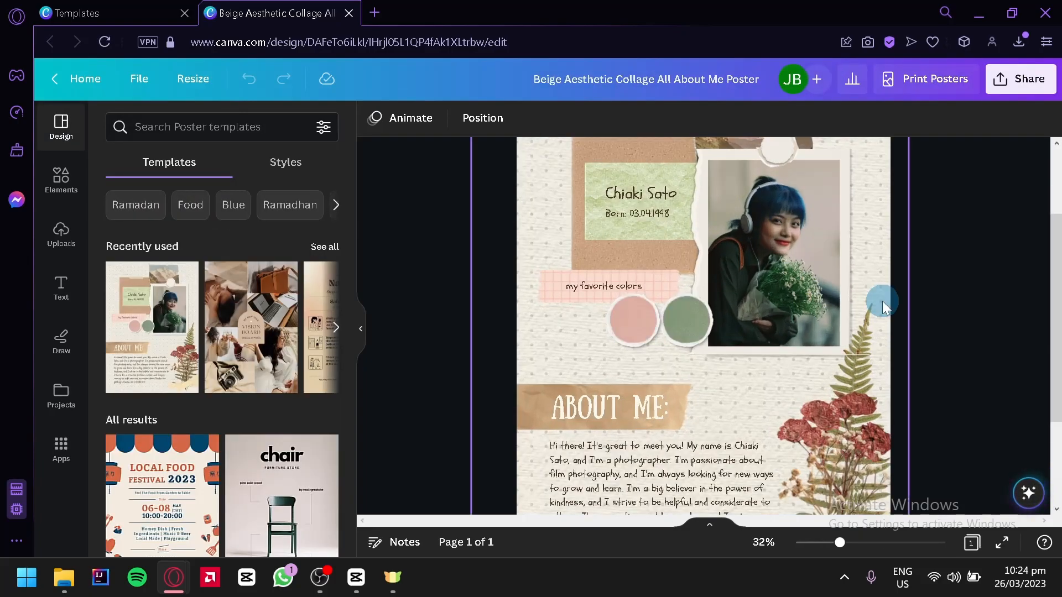
scroll(942, 274, "down", 2)
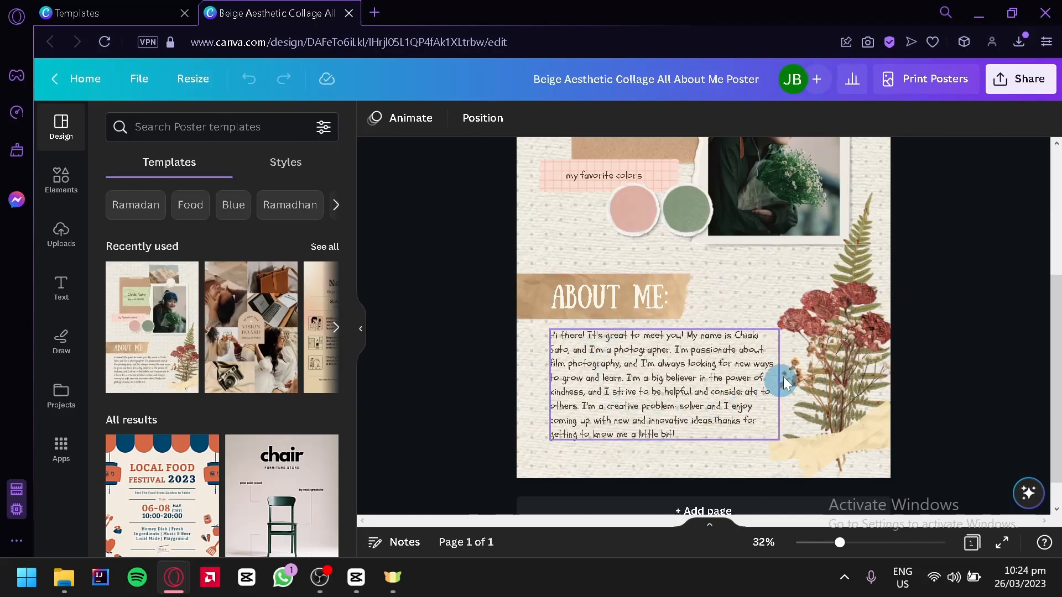
scroll(959, 313, "up", 4)
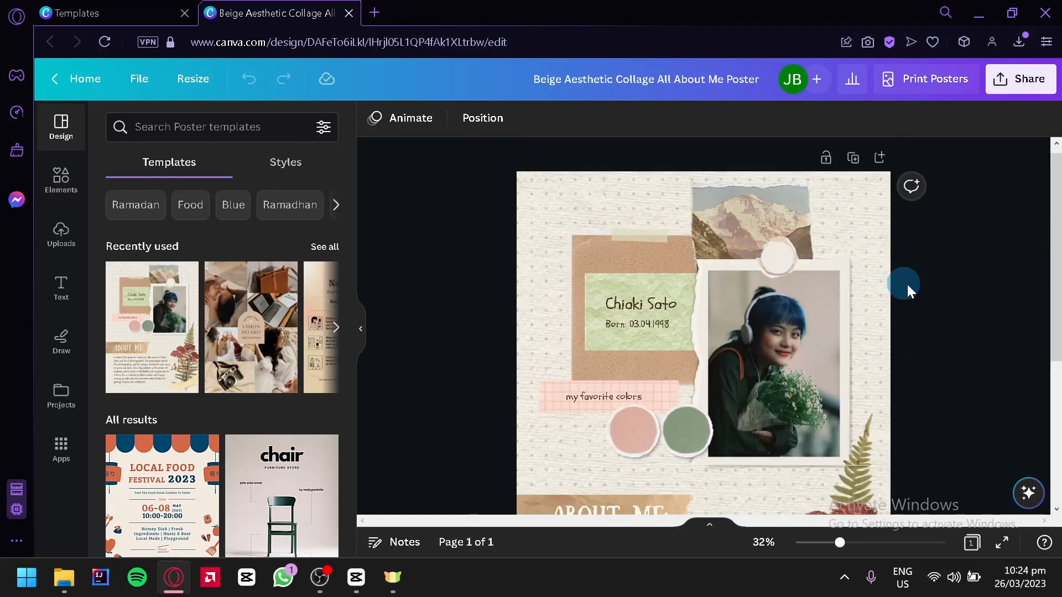
left_click(659, 261)
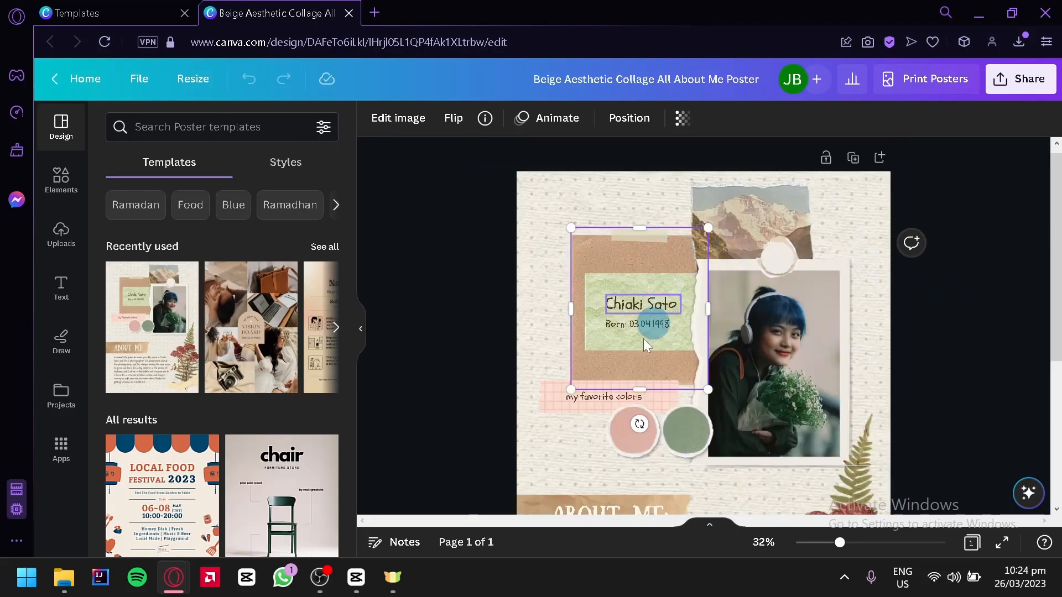
left_click(653, 308, "shift")
left_click(648, 326, "shift")
left_click(662, 290, "shift")
left_click(569, 397, "shift")
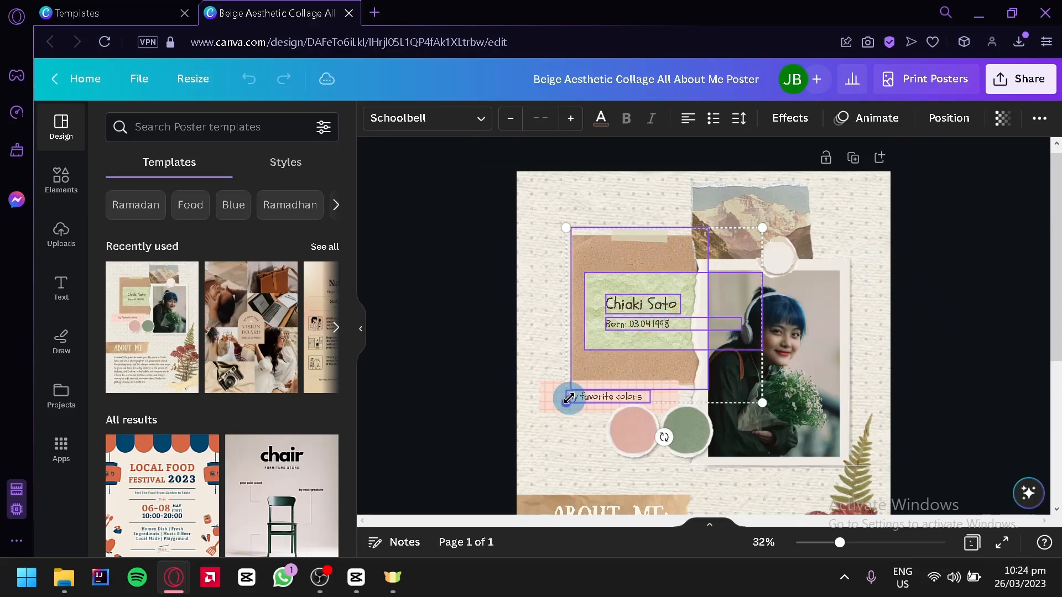
left_click_drag(681, 296, 663, 254)
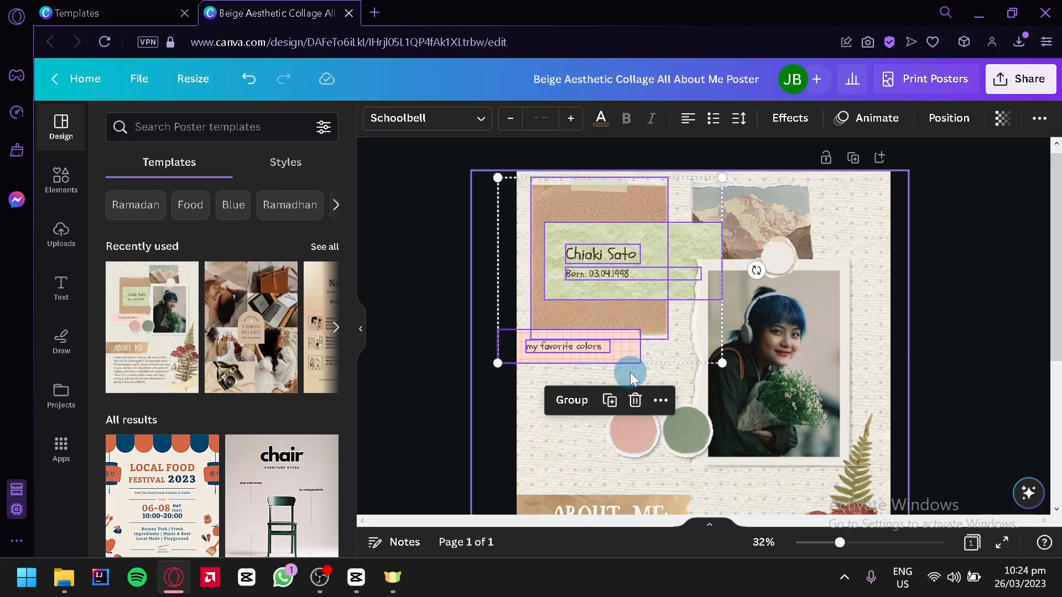
Delete the "my favorite colors" label with its pink strip and the two color circles.
left_click(630, 363)
left_click(583, 351, "shift")
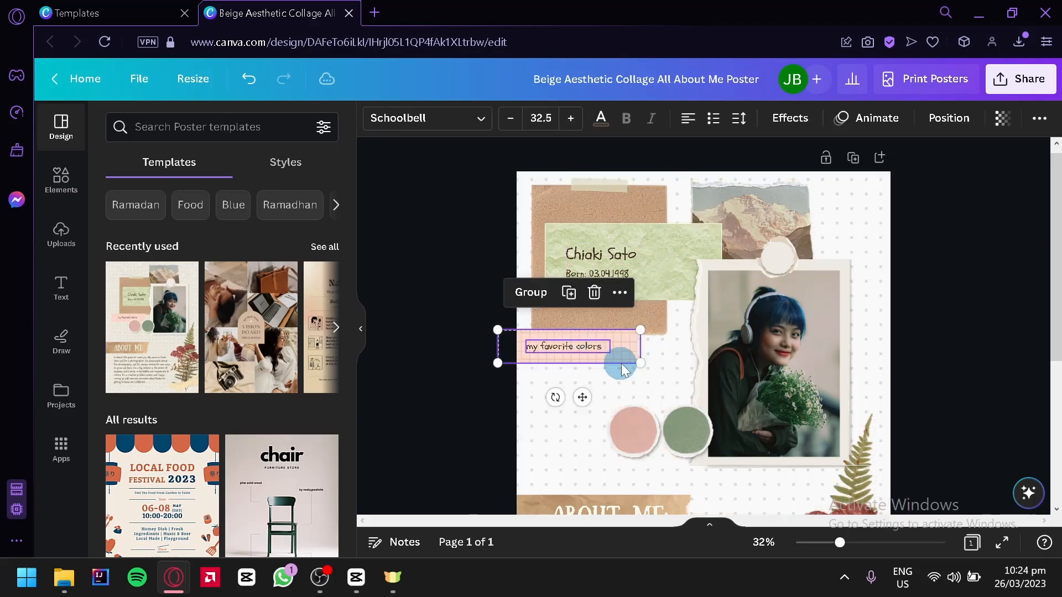
key("Delete")
left_click_drag(695, 411, 672, 433)
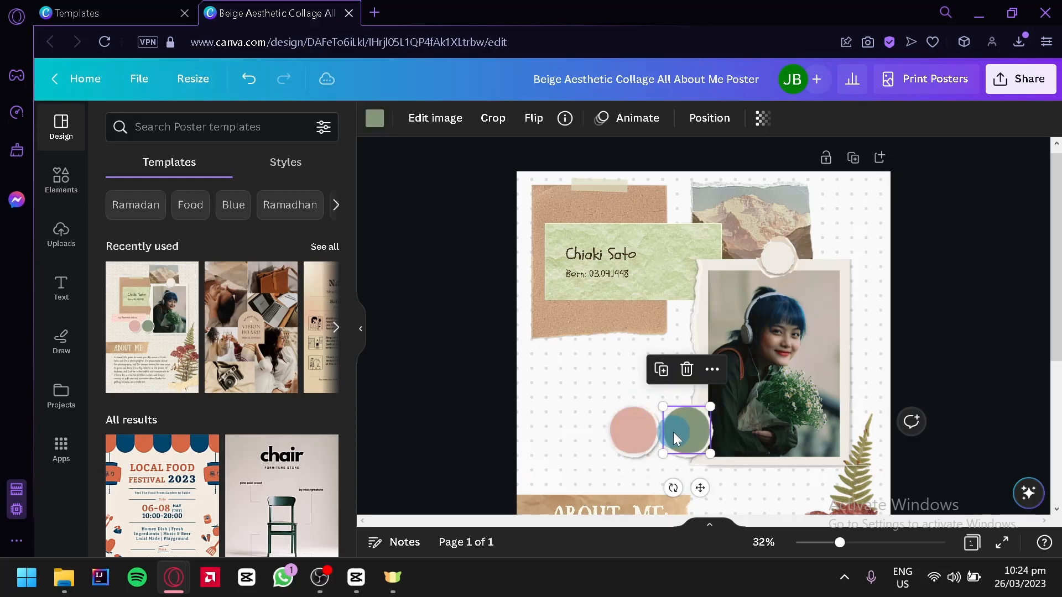
key("Delete")
Replace the portrait in the rectangular frame with the first photo from an elements search for "model".
left_click(818, 318)
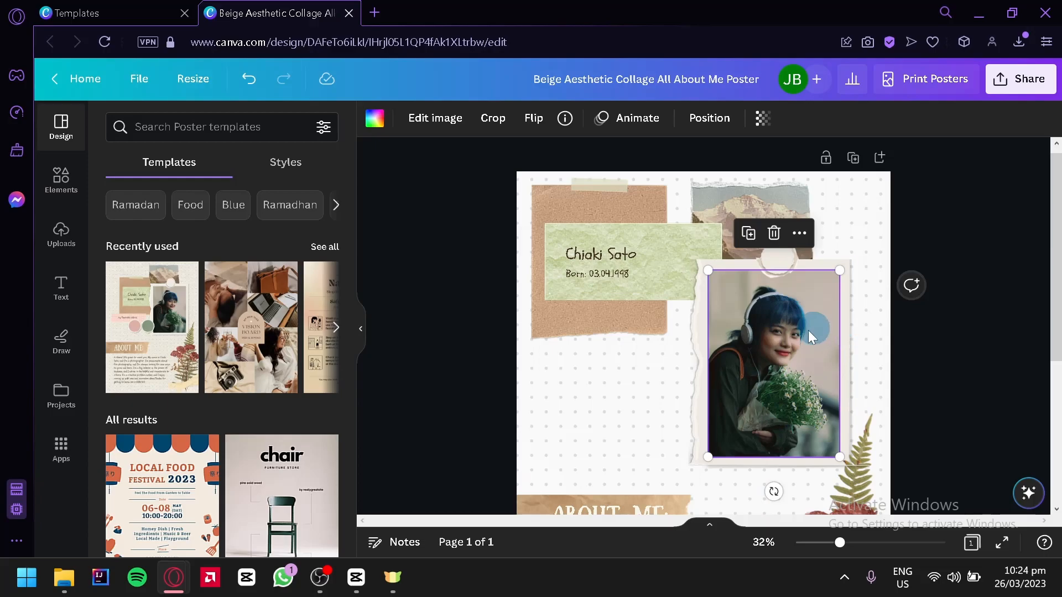
key("Delete")
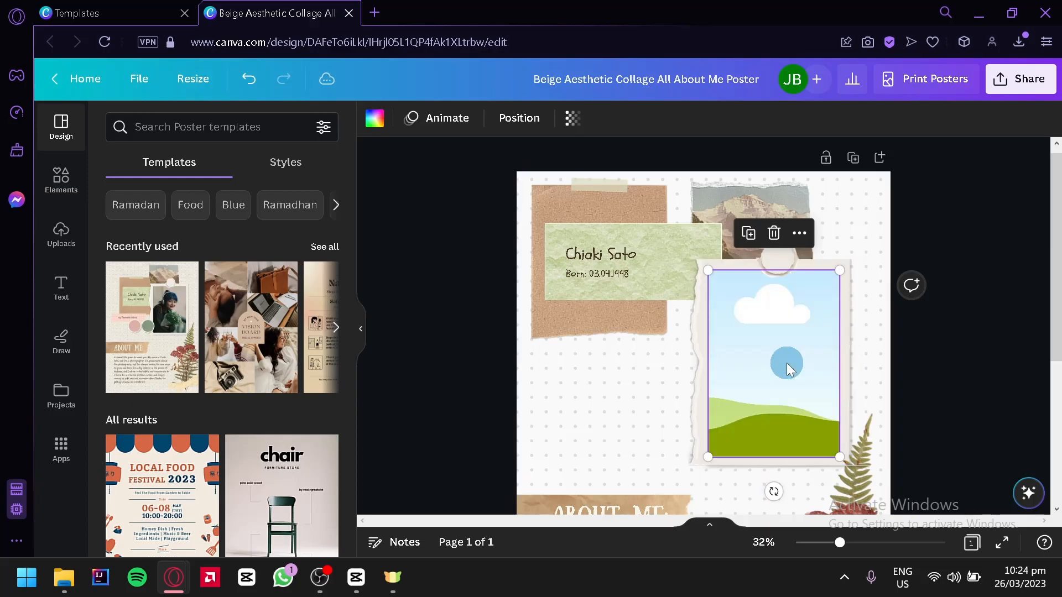
left_click(61, 178)
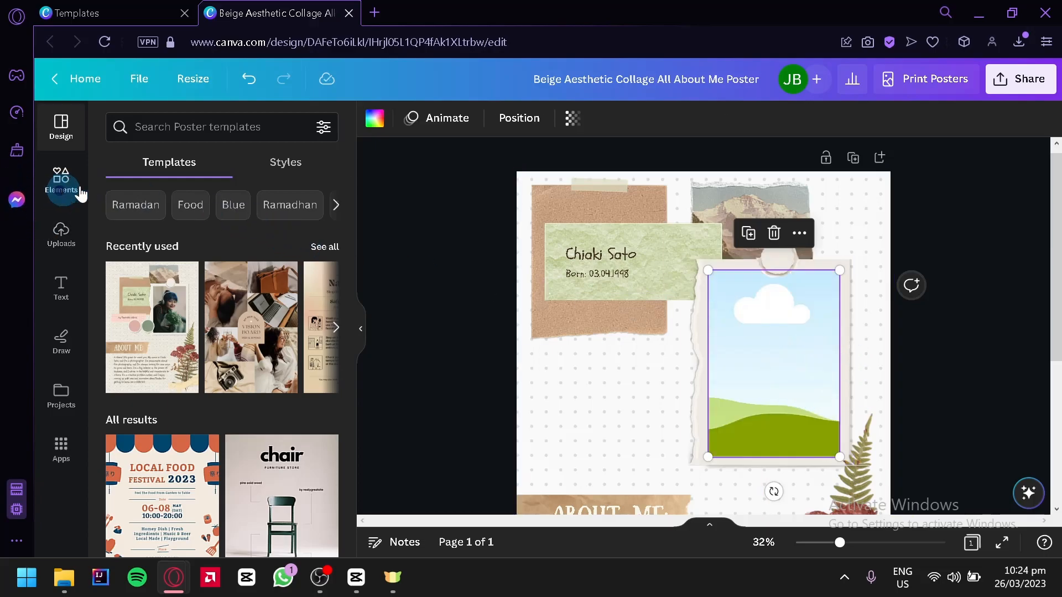
left_click(202, 135)
type("model")
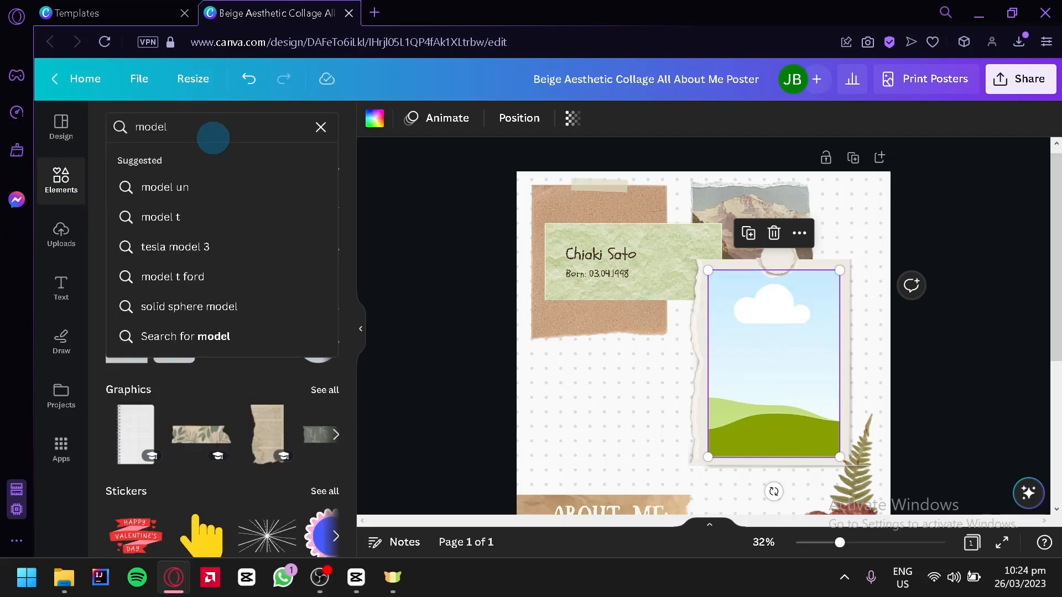
key("Return")
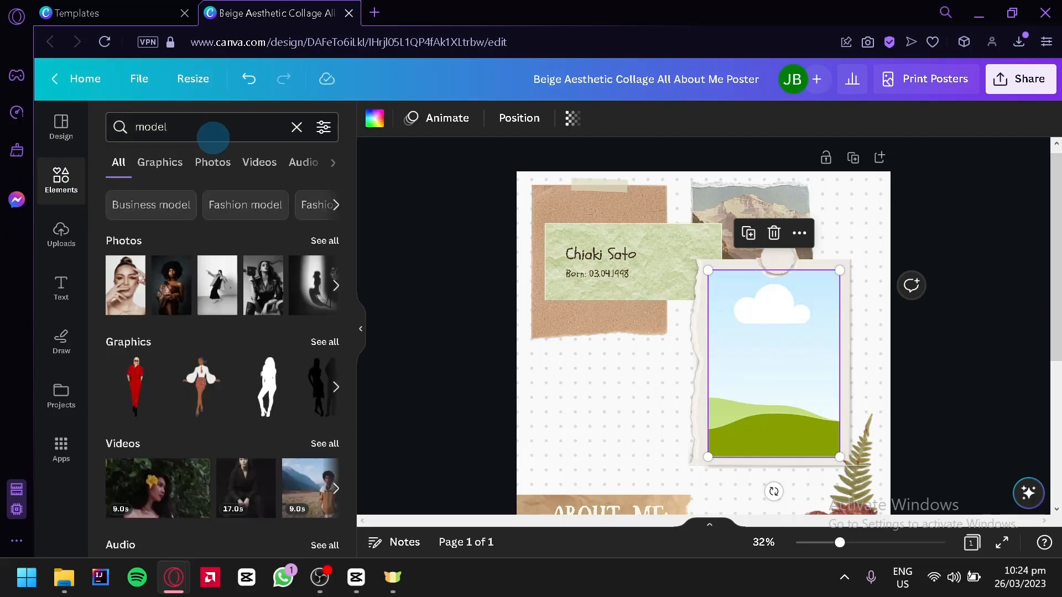
left_click_drag(126, 285, 741, 325)
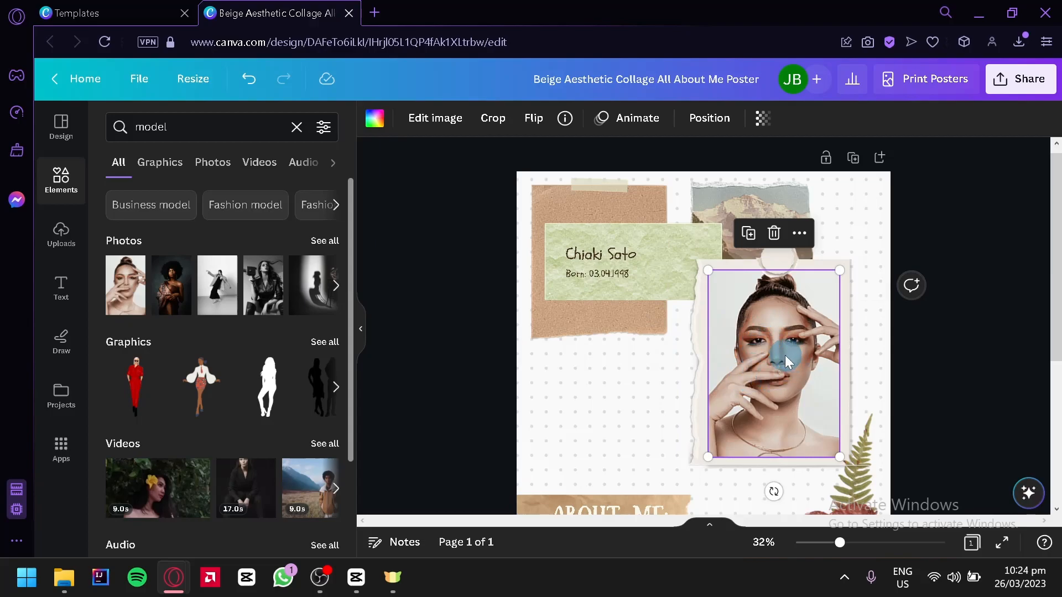
Delete the rectangular frame together with its photo and open the full collection of frames.
key("Delete")
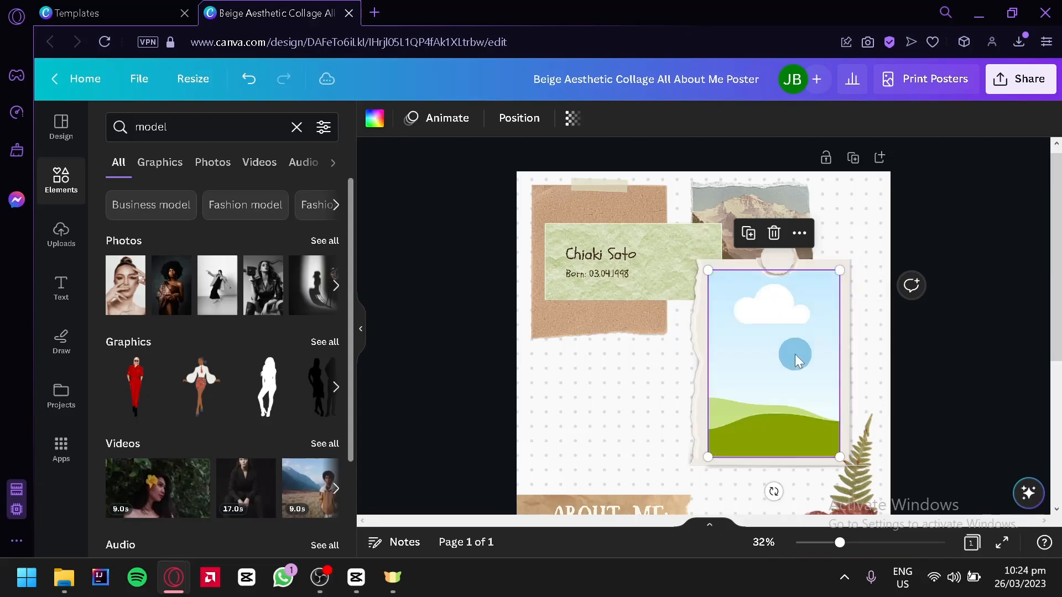
key("Delete")
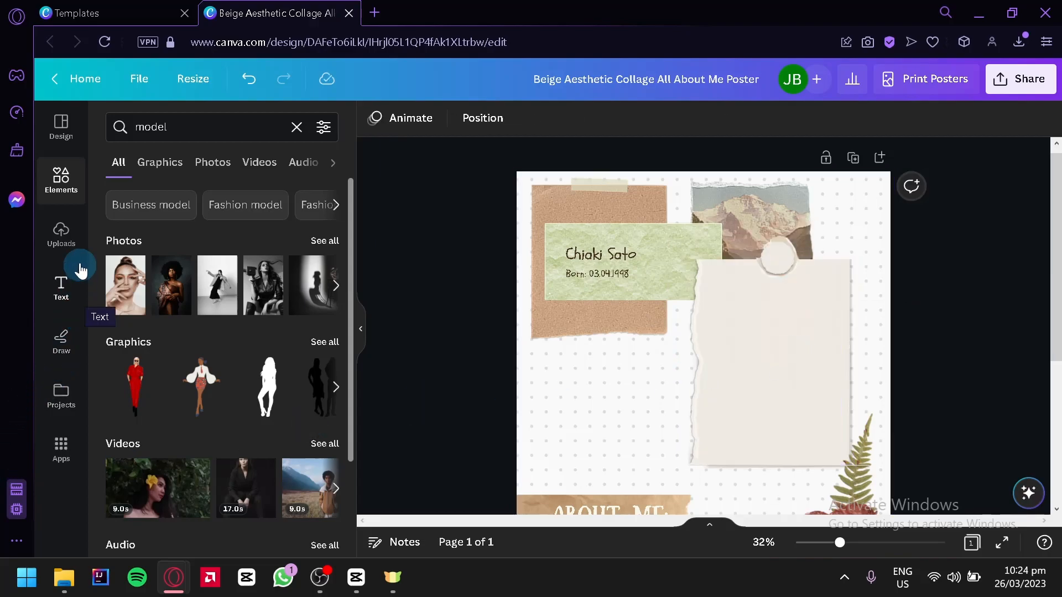
left_click(65, 188)
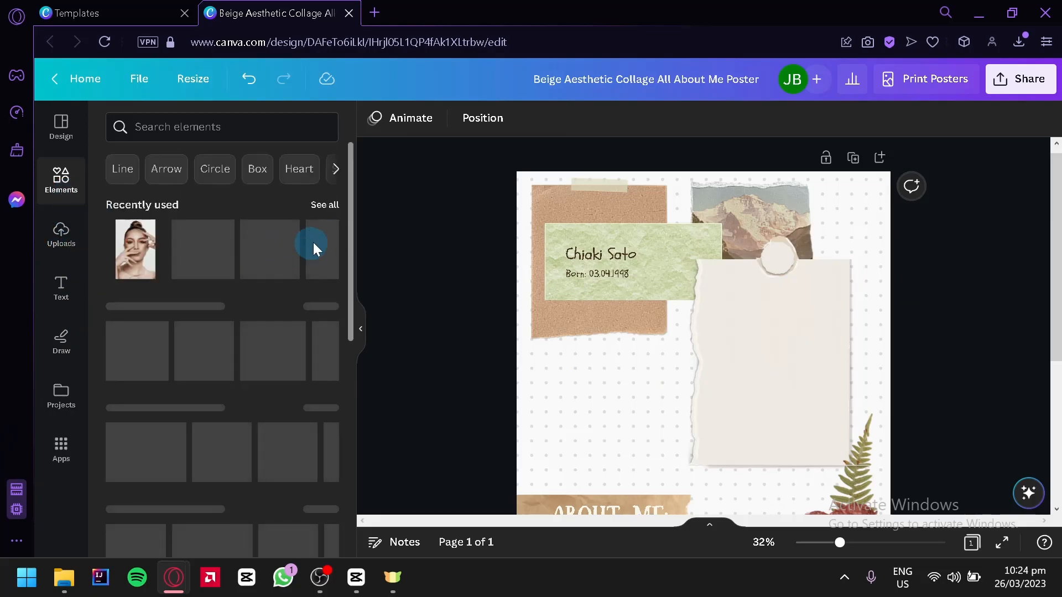
left_click_drag(350, 225, 354, 483)
scroll(331, 461, "down", 3)
left_click(324, 268)
left_click(202, 249)
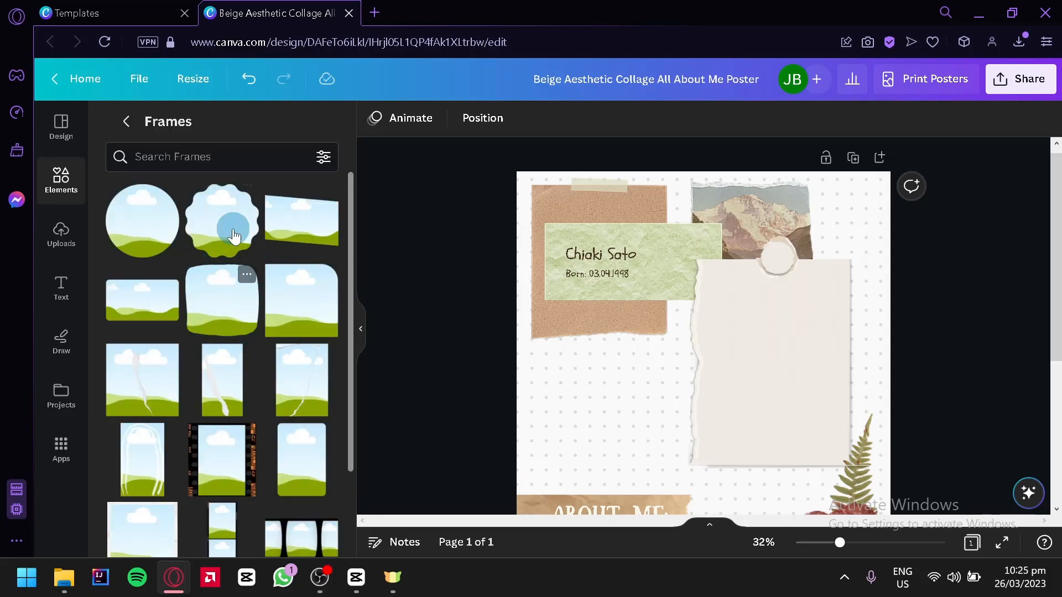
Place a circular frame on the torn paper, shrink it to fit, and fill it with the recently used model photo.
left_click_drag(138, 230, 789, 315)
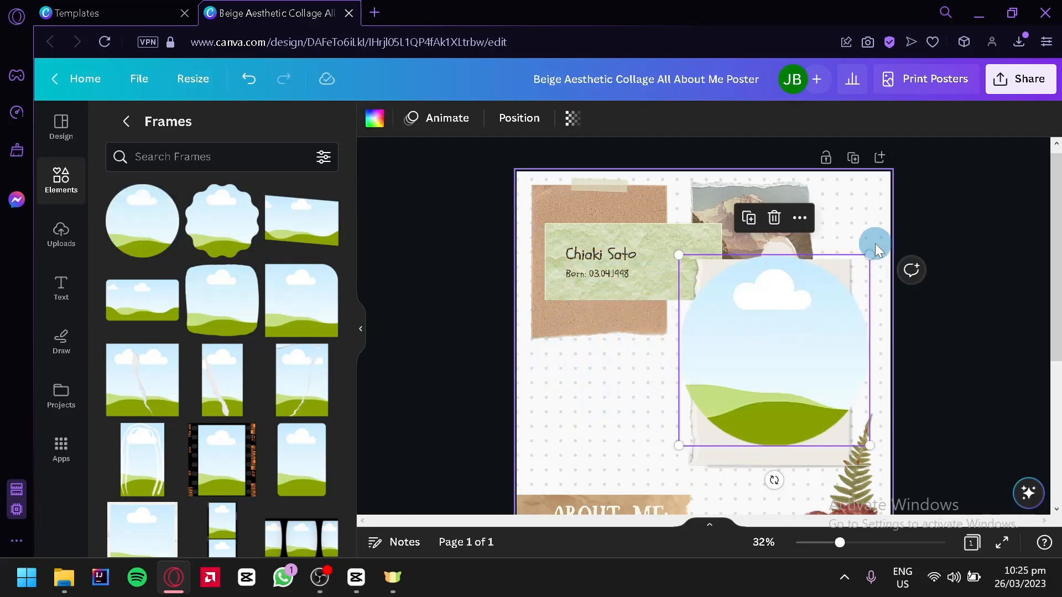
left_click_drag(872, 256, 816, 315)
left_click_drag(765, 386, 785, 371)
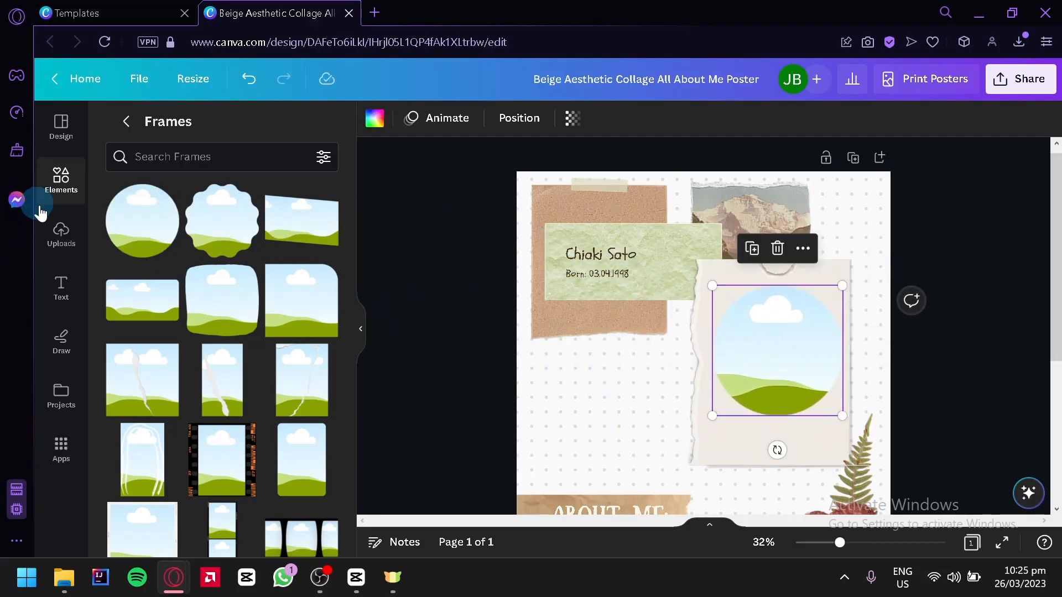
left_click(126, 121)
left_click_drag(188, 257, 768, 356)
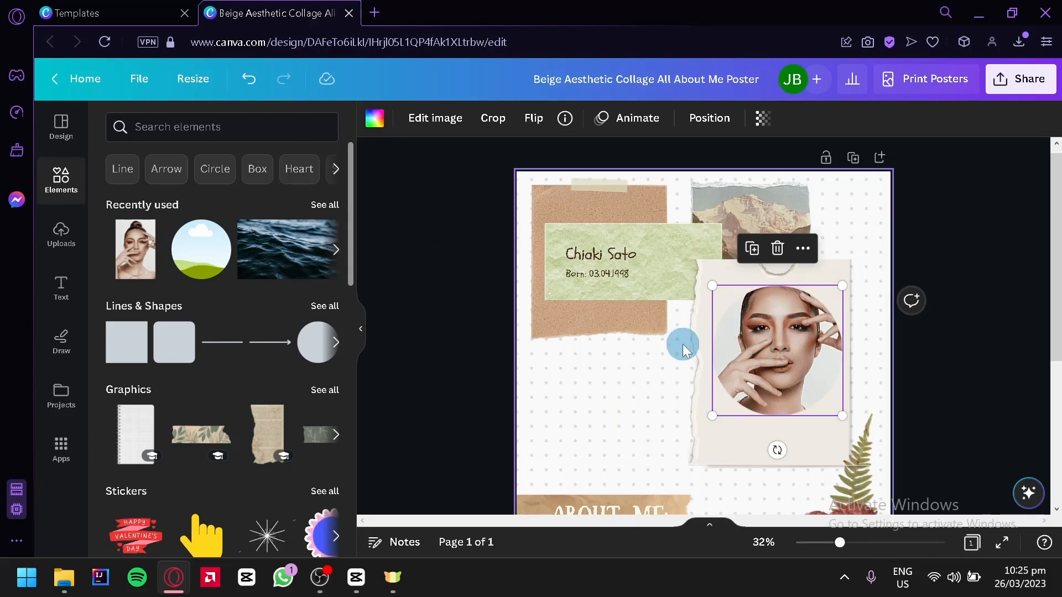
Move the "ABOUT ME:" heading with its brown paper strip up beneath the name card.
scroll(616, 387, "down", 2)
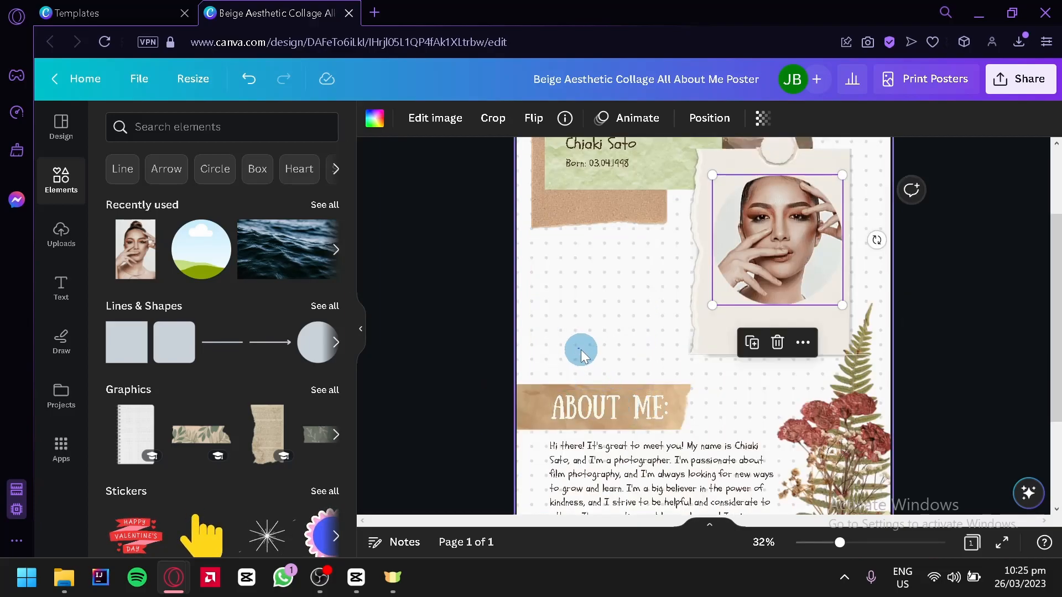
left_click(581, 354)
left_click(577, 413)
left_click_drag(600, 399, 583, 249)
Narrow the introduction paragraph's text box and move it directly beneath the "ABOUT ME:" heading.
scroll(629, 399, "down", 2)
left_click(630, 402)
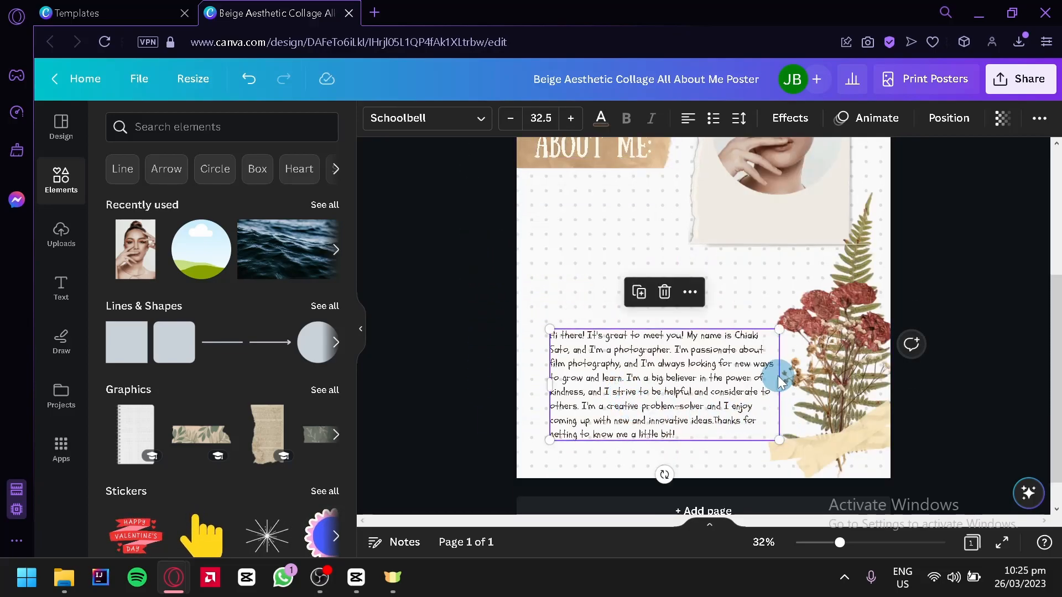
left_click_drag(779, 388, 668, 408)
left_click_drag(647, 405, 628, 254)
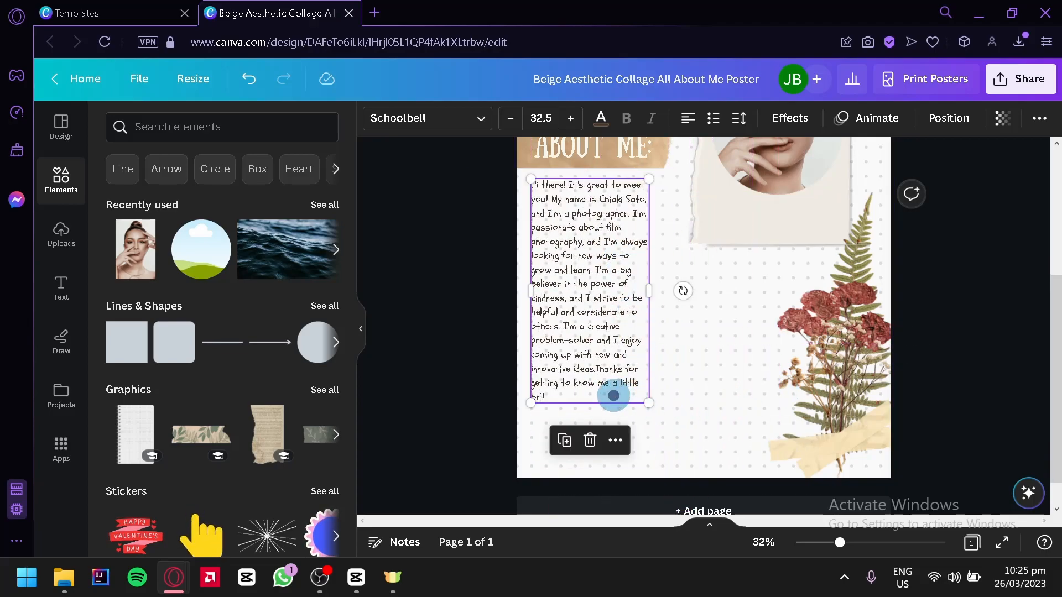
Reduce the introduction paragraph's font size to 23.5.
double_click(614, 396)
left_click_drag(613, 396, 530, 118)
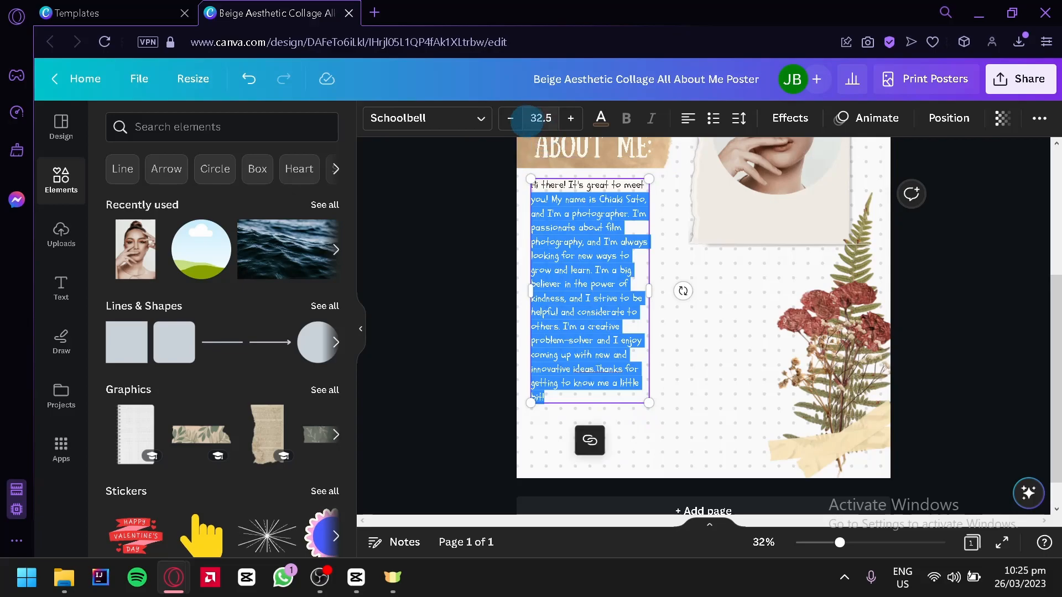
left_click(510, 118)
left_click(510, 118)
left_click(510, 118)
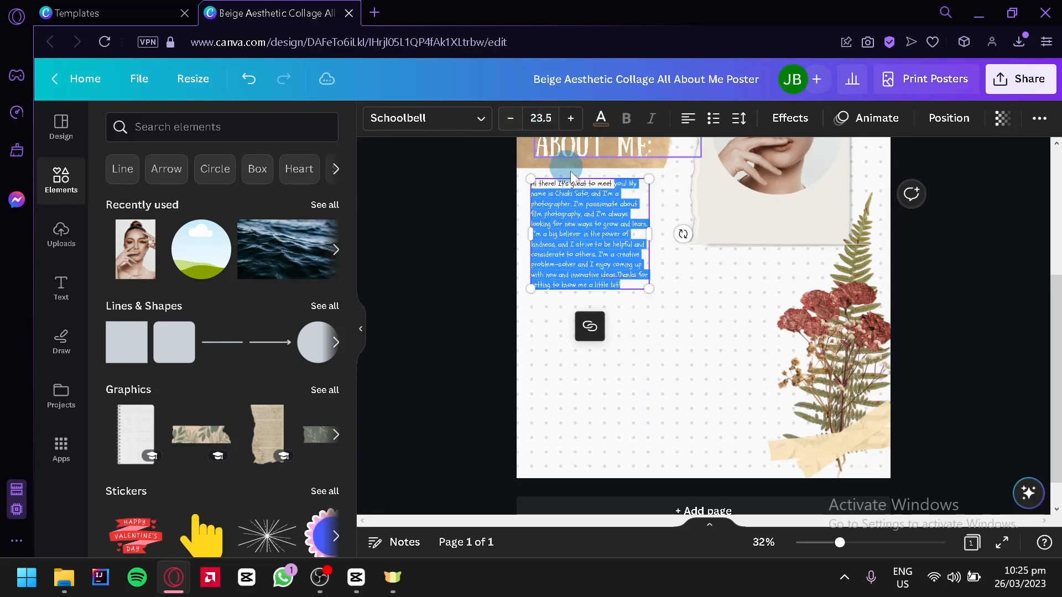
Widen the introduction text box up to the torn photo paper and align its text to the right.
left_click_drag(649, 233, 686, 232)
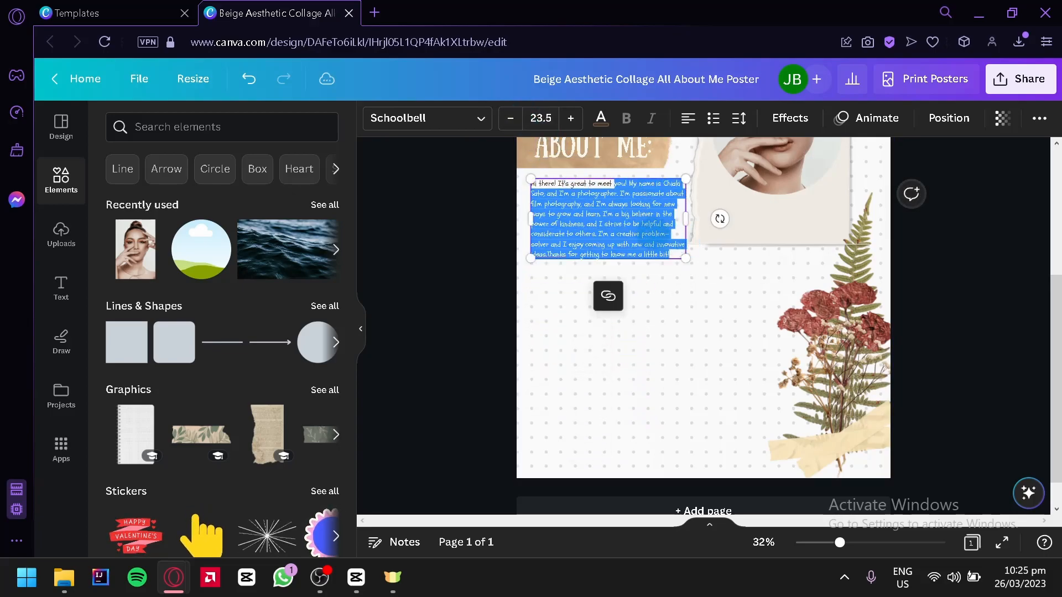
left_click(688, 118)
left_click(688, 118)
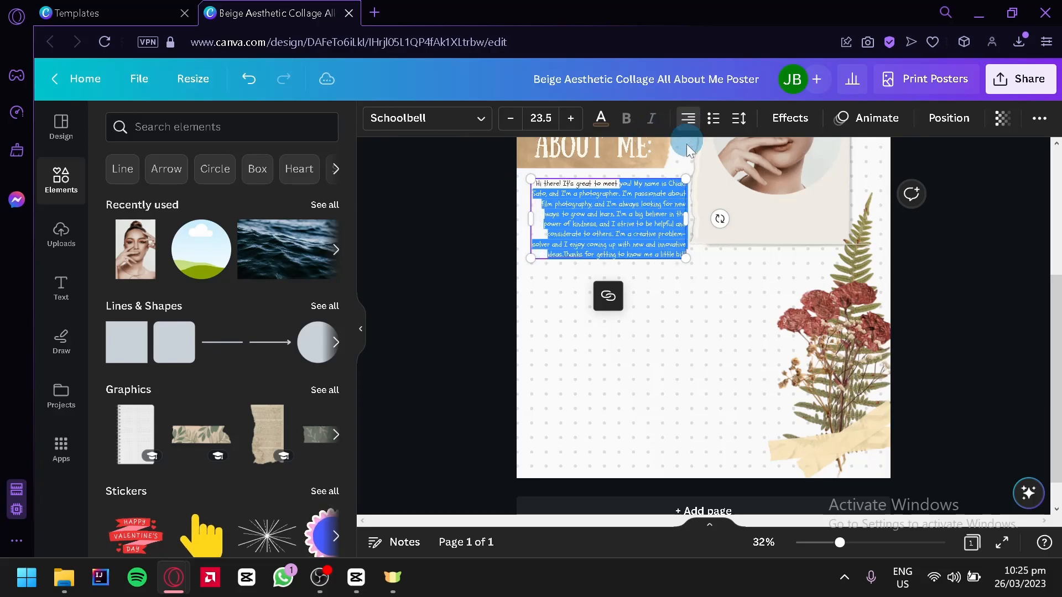
Justify the introduction paragraph beneath the "ABOUT ME:" heading.
left_click(688, 118)
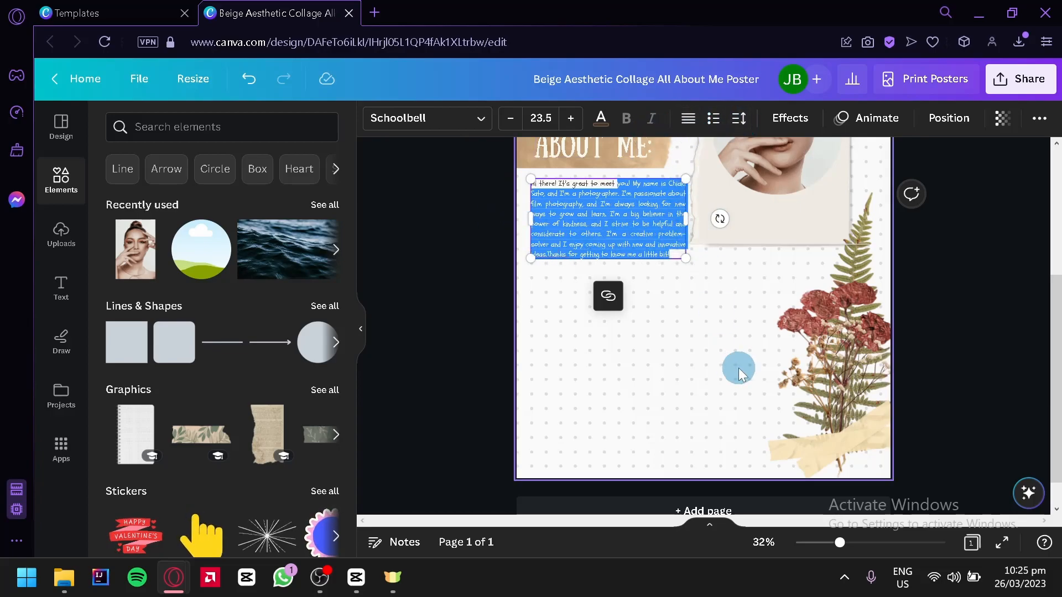
left_click(738, 367)
scroll(957, 370, "up", 2)
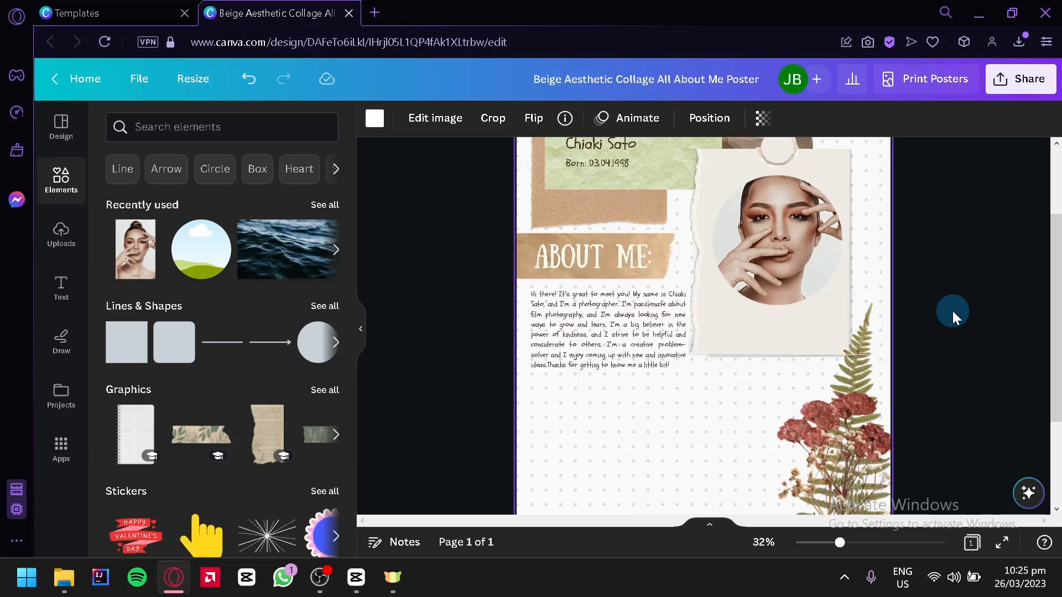
scroll(1007, 291, "down", 2)
scroll(1008, 288, "up", 2)
Place copies of the brown paper strip and heading beneath the introduction paragraph, and change the copied heading to "PROJECTS:".
left_click_drag(770, 325, 633, 407)
left_click(601, 258)
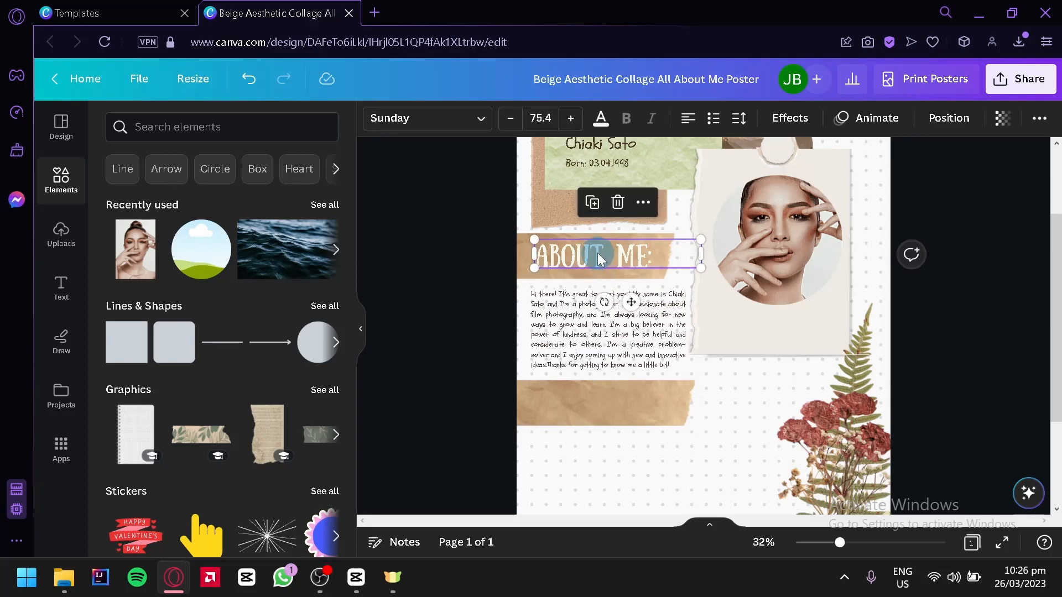
left_click_drag(596, 257, 607, 418)
double_click(607, 419)
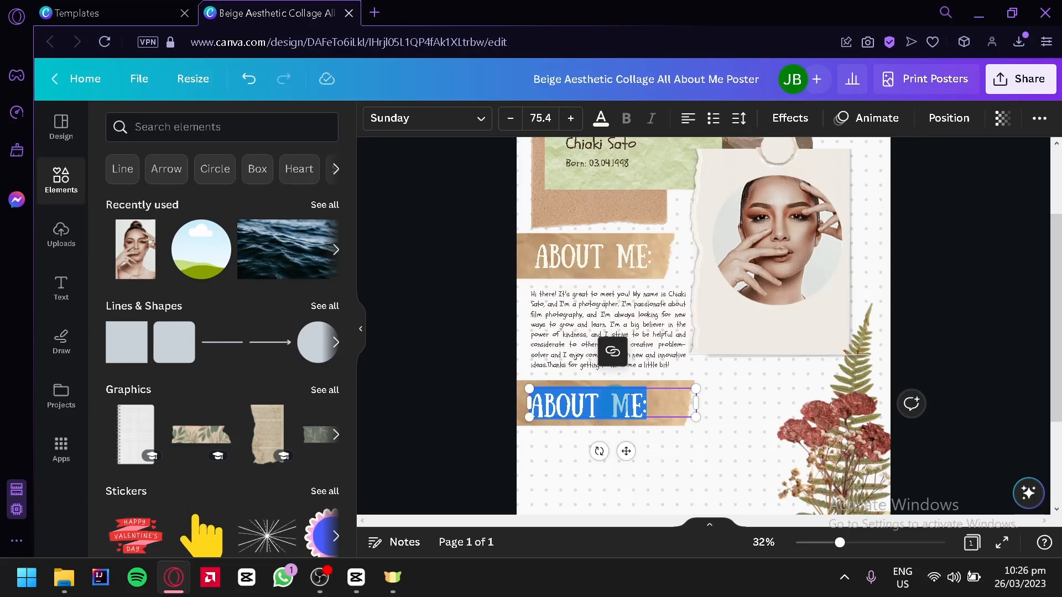
type("PROJECTS")
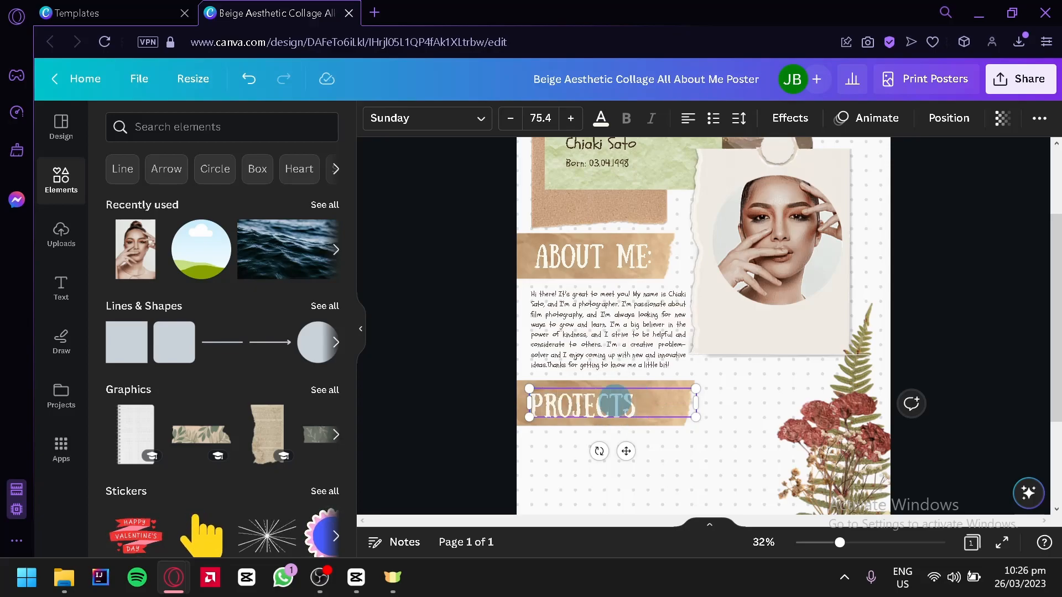
Add a frame with three side-by-side panels beneath the "PROJECTS:" heading, sized to reach from the page's edge to the dried flowers.
scroll(633, 361, "down", 2)
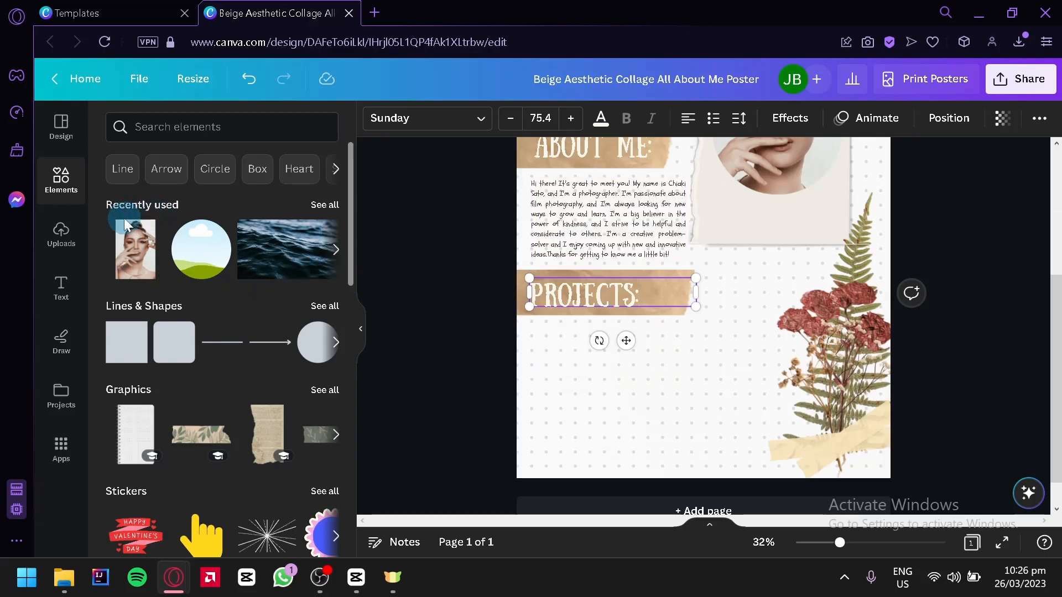
scroll(331, 360, "down", 10)
left_click(331, 363)
scroll(313, 340, "down", 5)
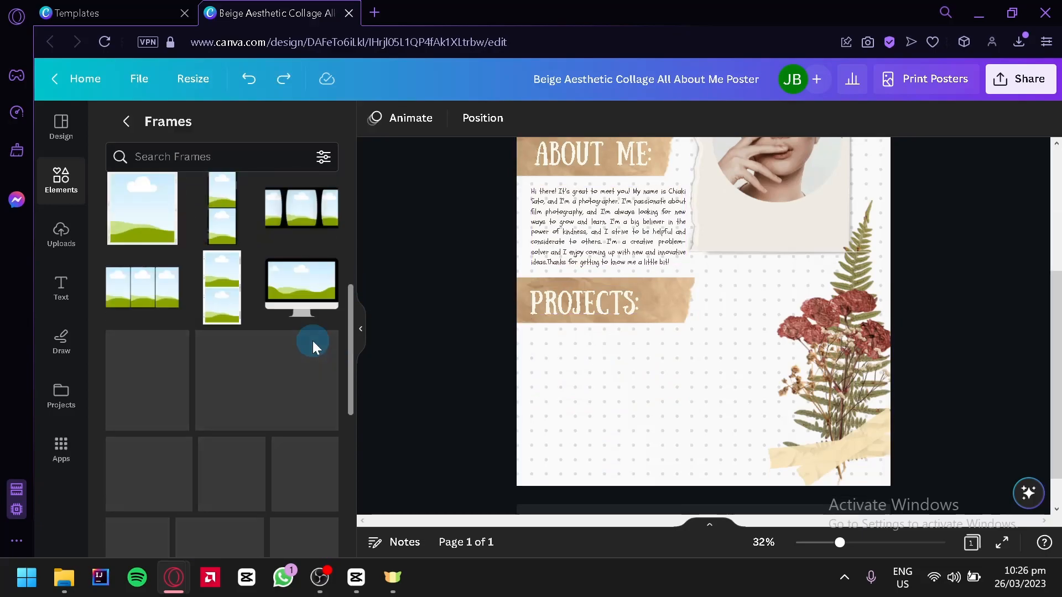
left_click_drag(289, 286, 642, 397)
mouse_move(740, 357)
left_mouse_down()
mouse_move(824, 308)
mouse_move(735, 393)
mouse_move(759, 375)
mouse_move(738, 377)
left_mouse_up()
scroll(772, 334, "up", 4)
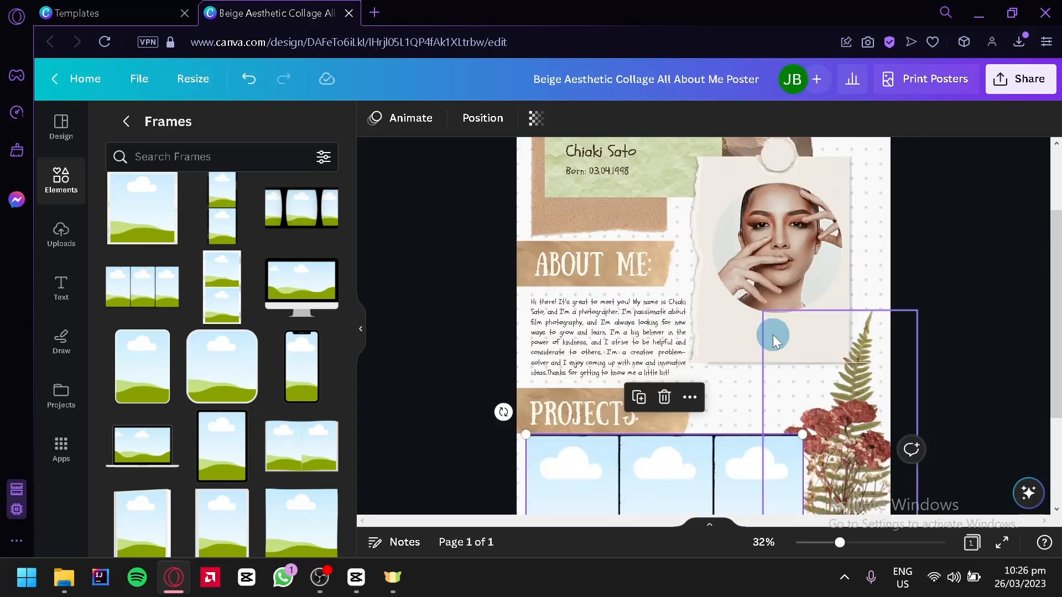
scroll(555, 333, "down", 5)
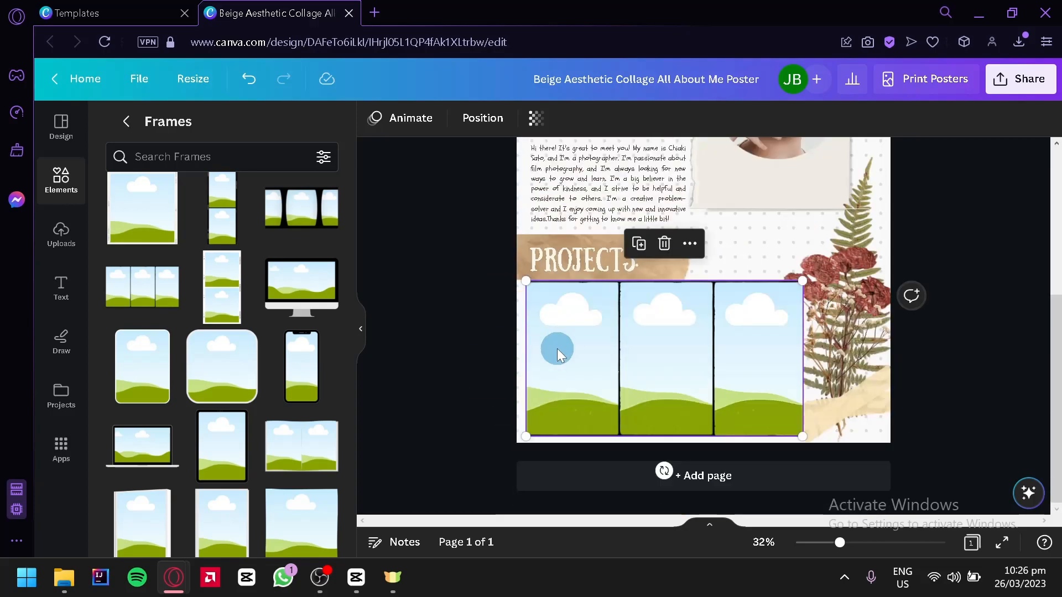
scroll(557, 348, "up", 2)
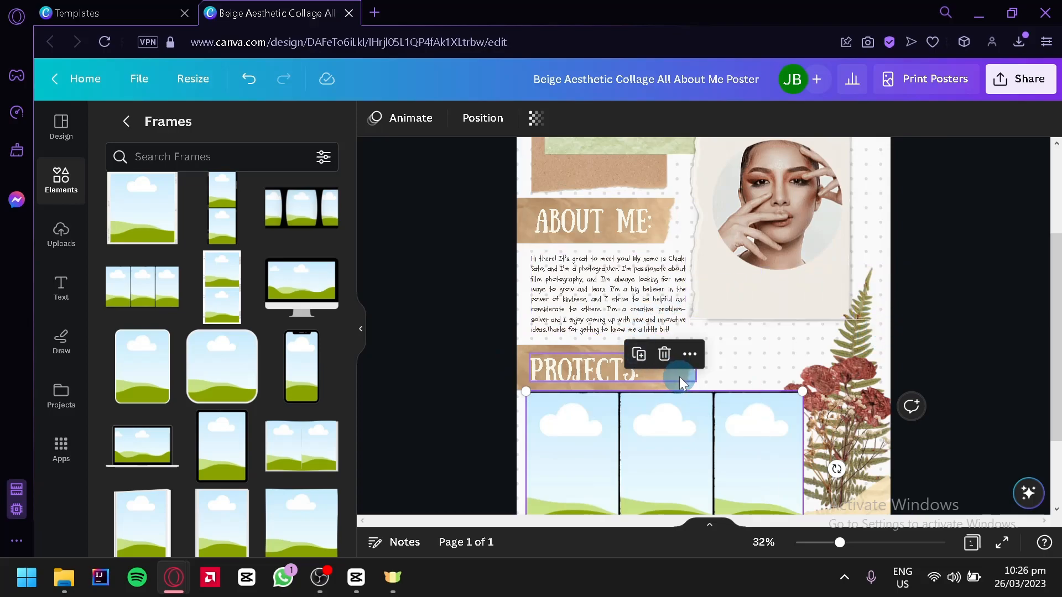
scroll(811, 308, "up", 2)
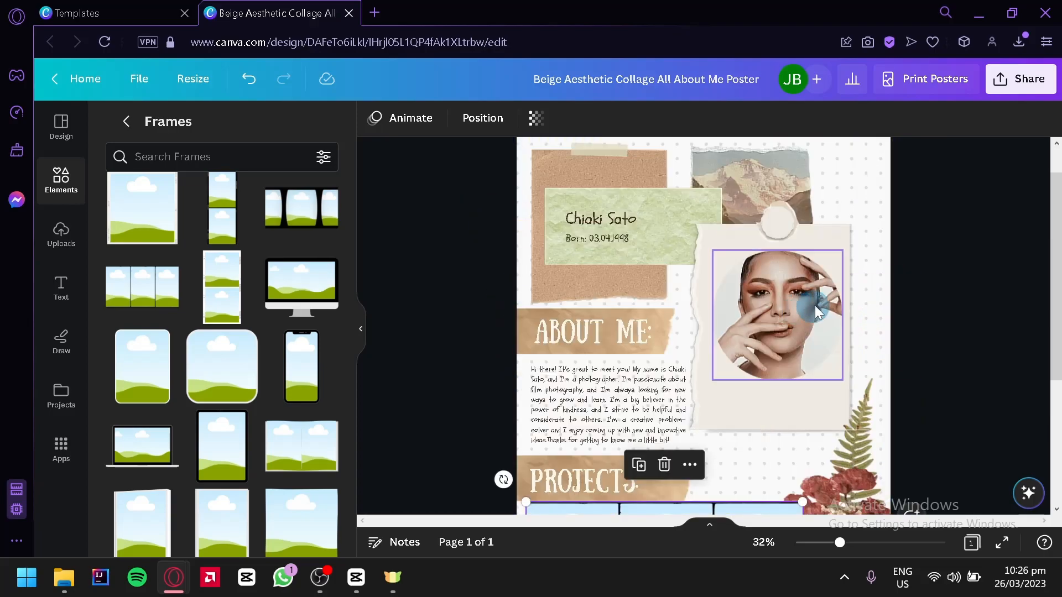
scroll(474, 285, "down", 4)
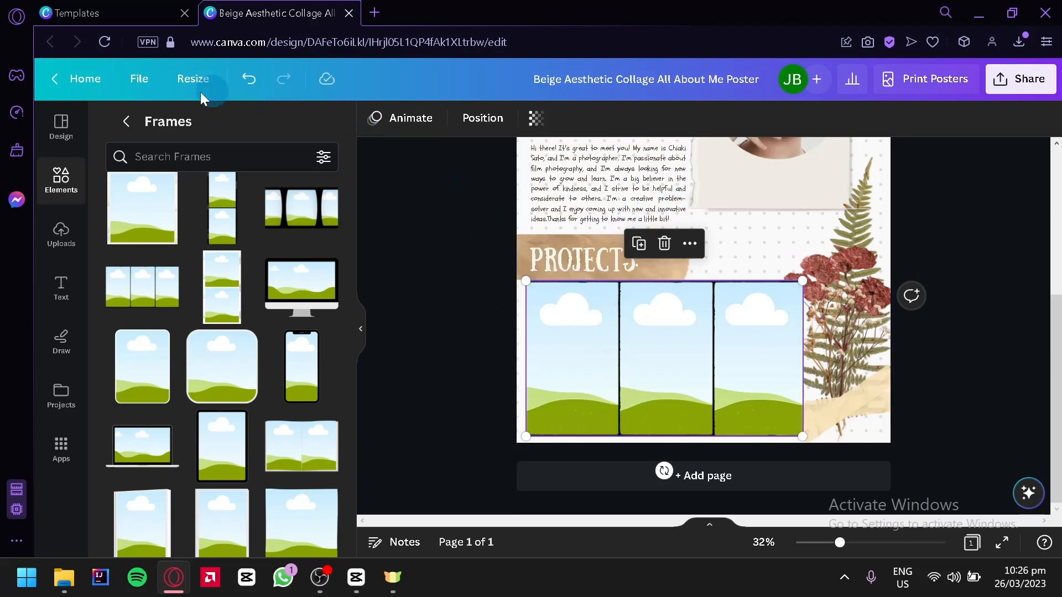
Go to the home page, search templates for "portofilio presentation" and open the Portfolio Presentation (4:3) category.
left_click(85, 84)
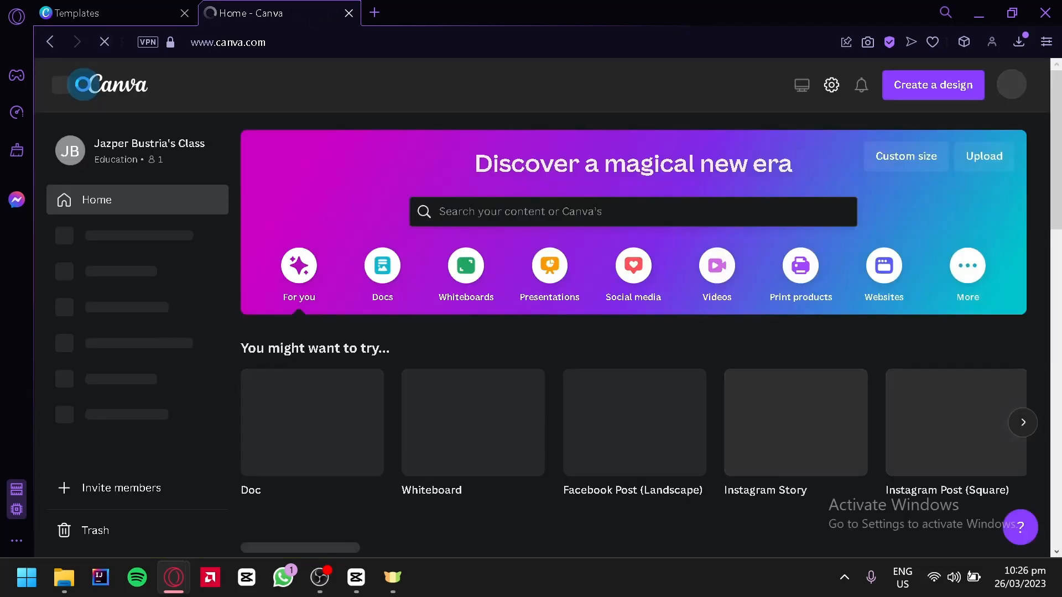
left_click(535, 215)
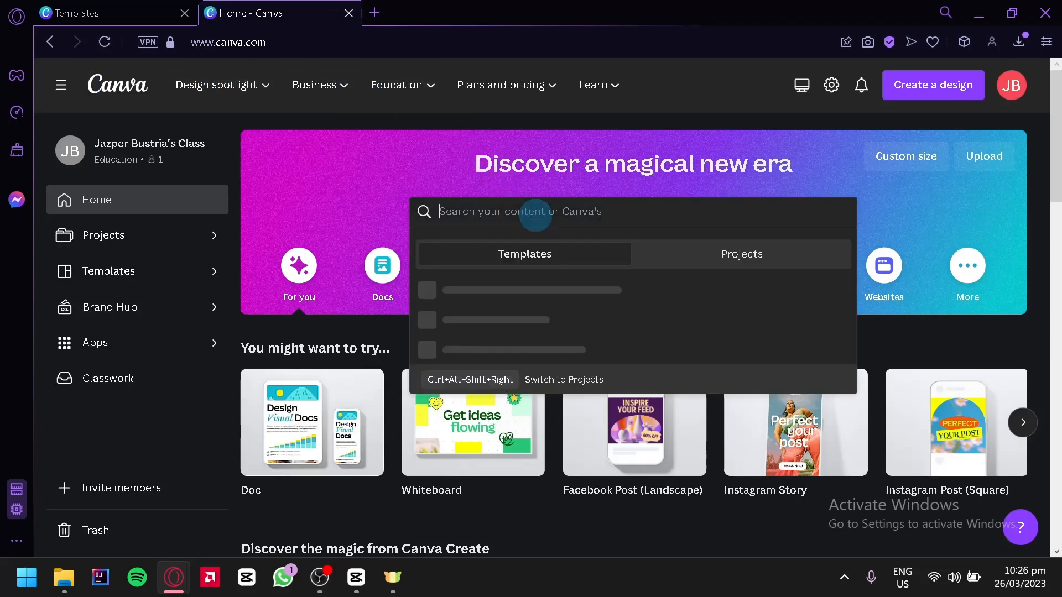
type("portofilio presentation")
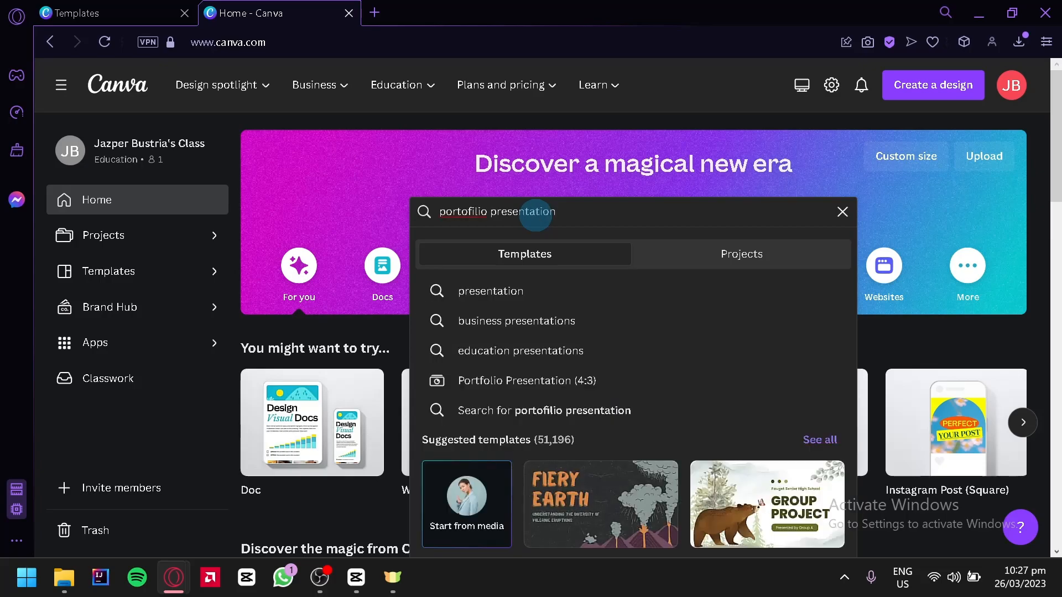
left_click(527, 382)
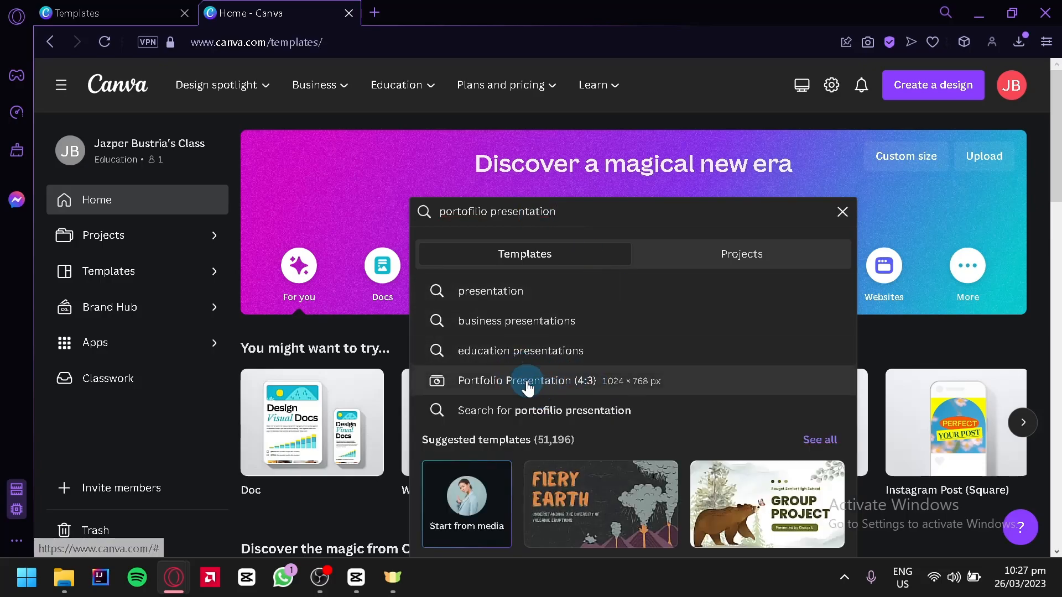
Preview the Retro Minimalist Retro Company Portfolio Presentation template and open it for customizing.
scroll(835, 306, "down", 4)
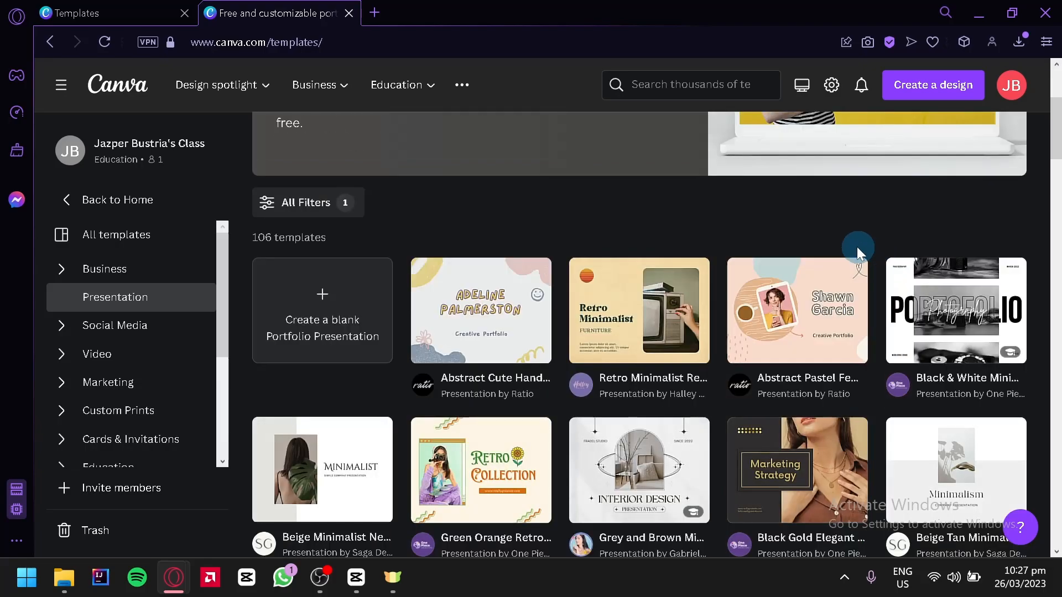
scroll(968, 255, "up", 2)
scroll(969, 255, "down", 2)
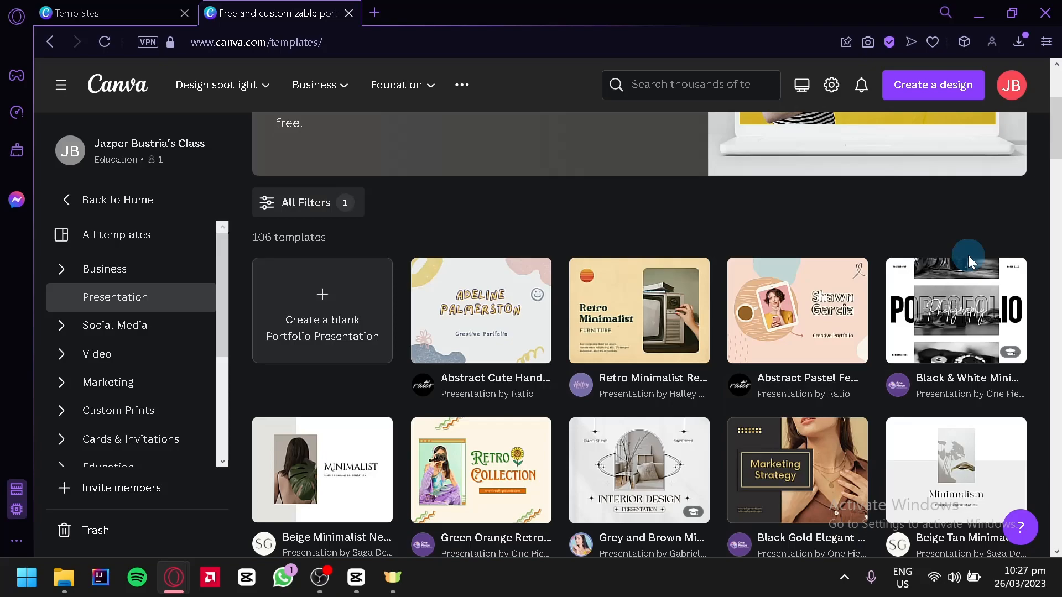
scroll(968, 255, "down", 2)
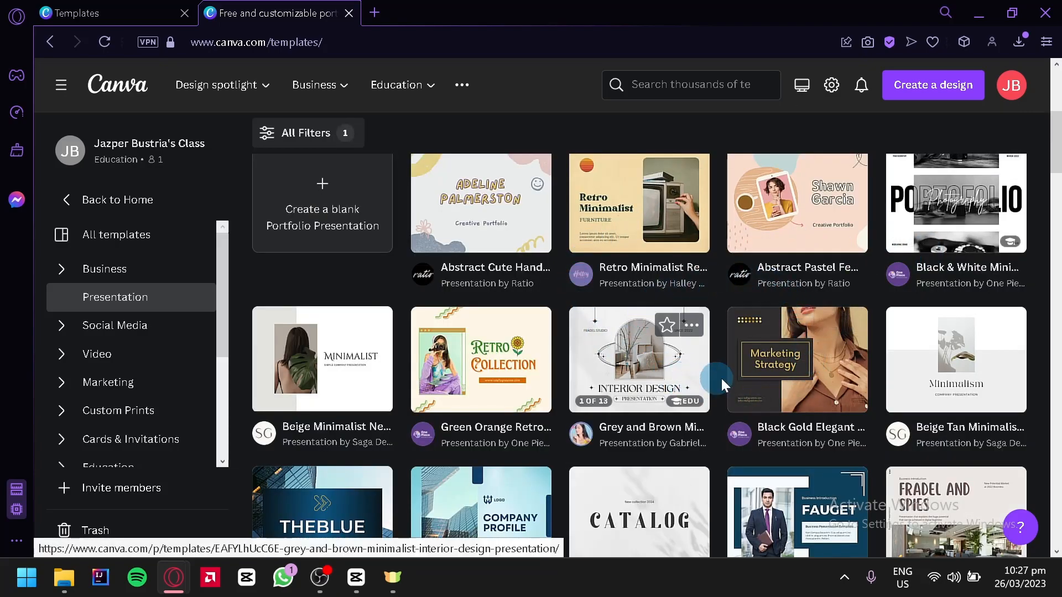
left_click(627, 217)
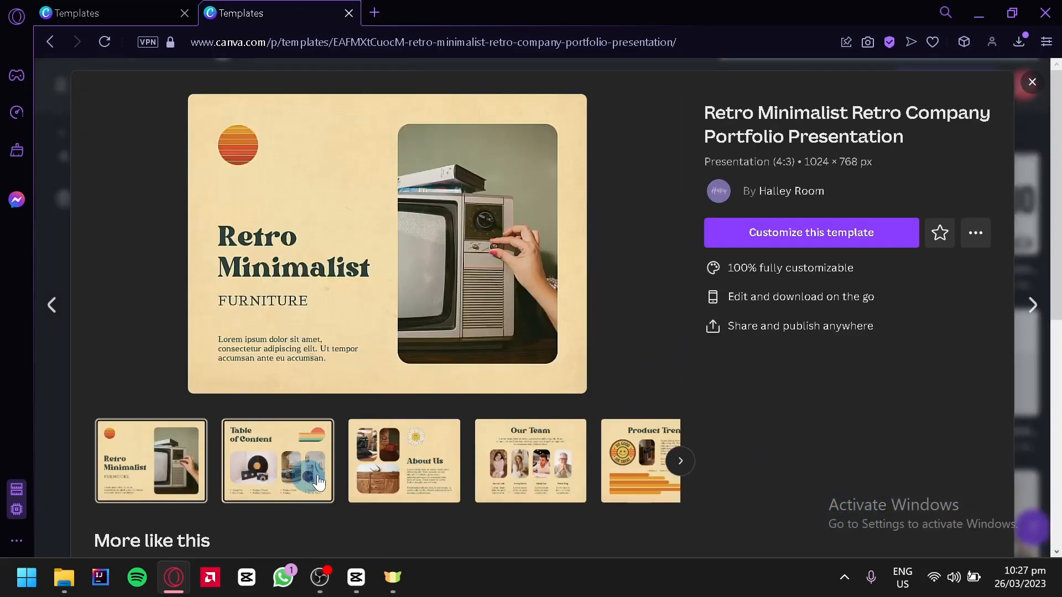
left_click(430, 458)
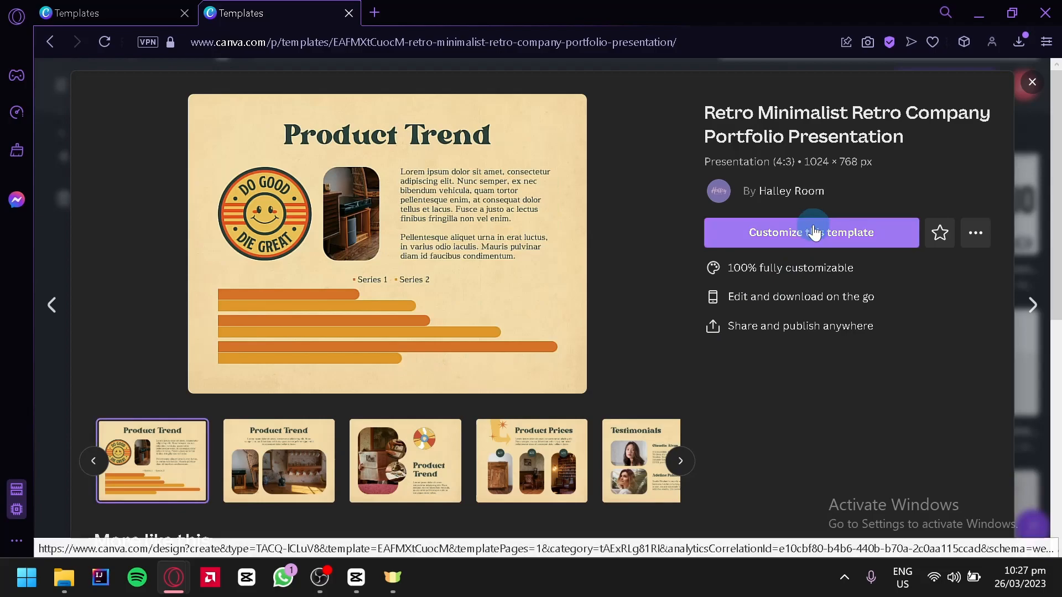
left_click(813, 231)
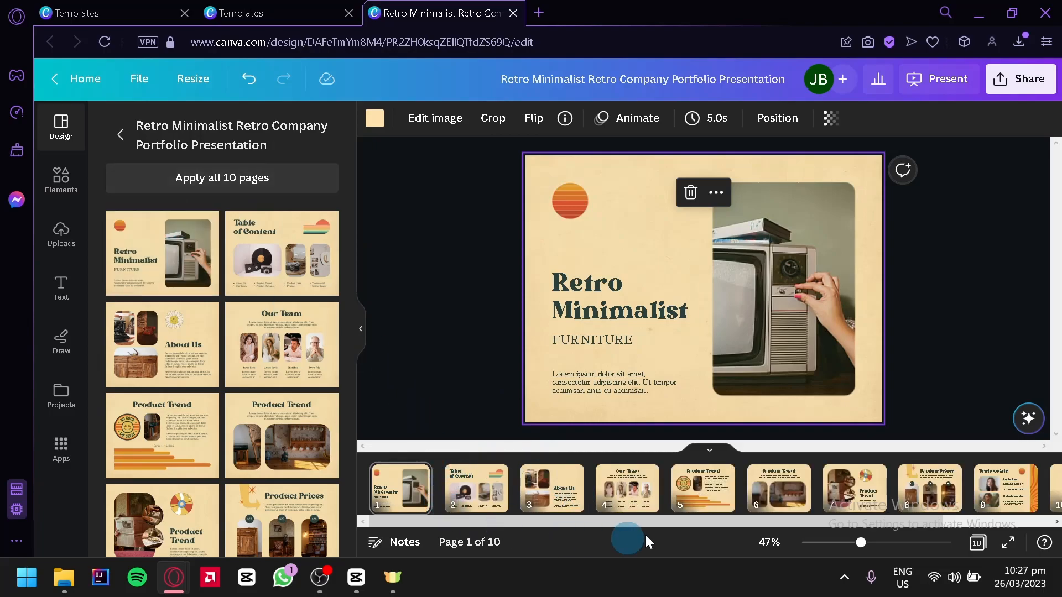
Look through the presentation's pages, from Table of Content to Product Prices, and return to the cover page.
left_click_drag(422, 524, 454, 520)
left_click(434, 494)
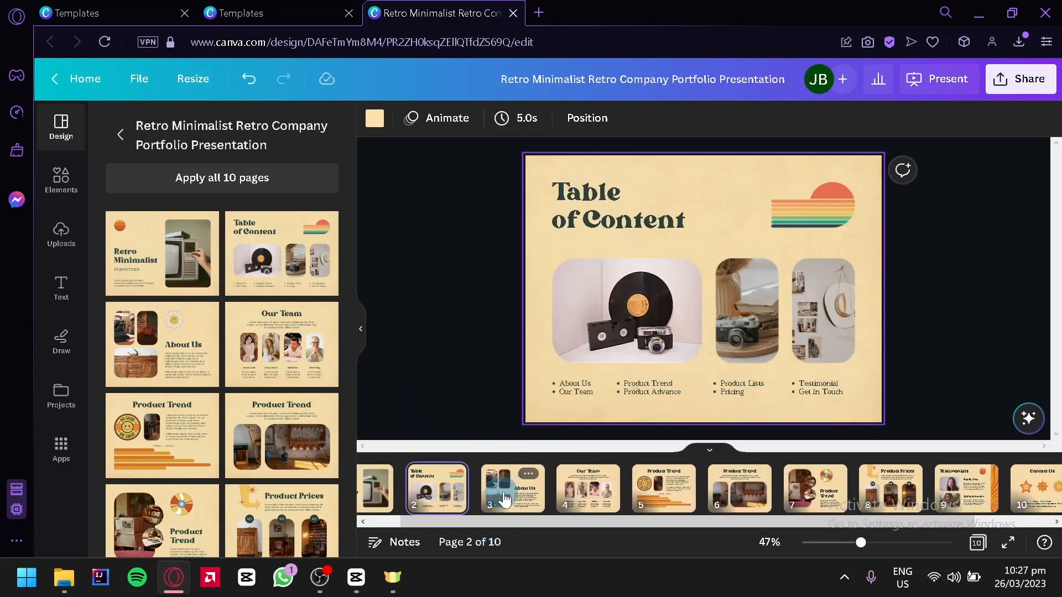
left_click(507, 498)
left_click(589, 490)
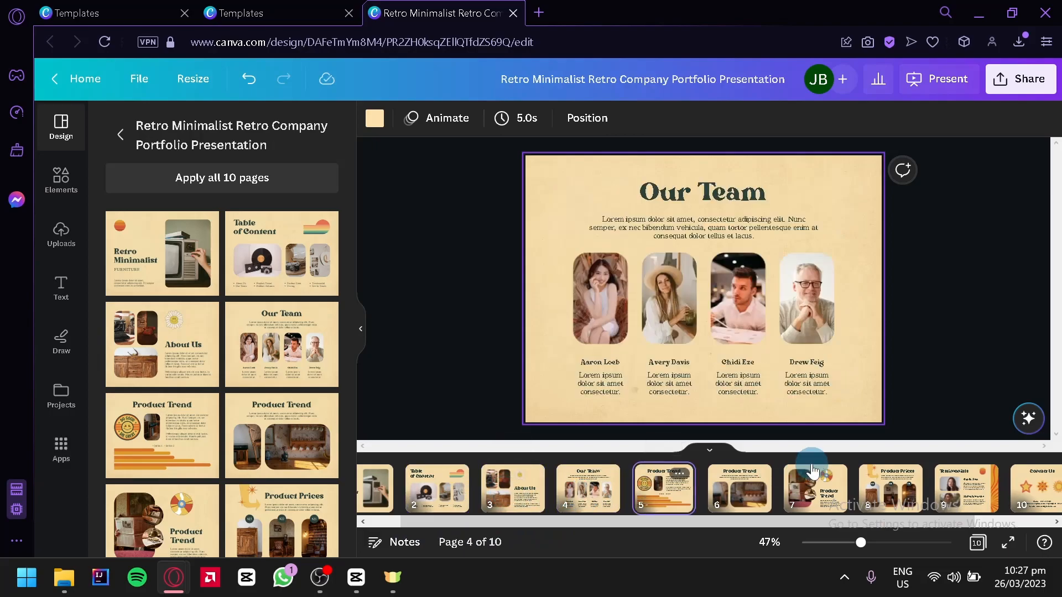
left_click(664, 490)
left_click(760, 496)
right_click(816, 489)
left_click(891, 489)
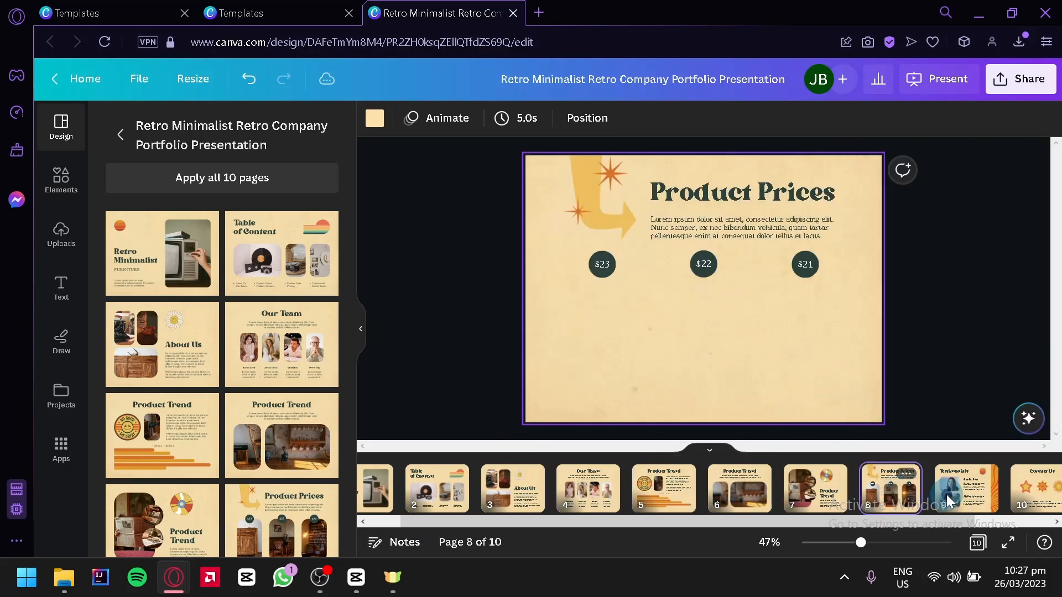
left_click_drag(747, 525, 553, 525)
left_click(392, 496)
Replace the television photo in the cover page's frame with the recently used portrait of the woman.
left_click(738, 283)
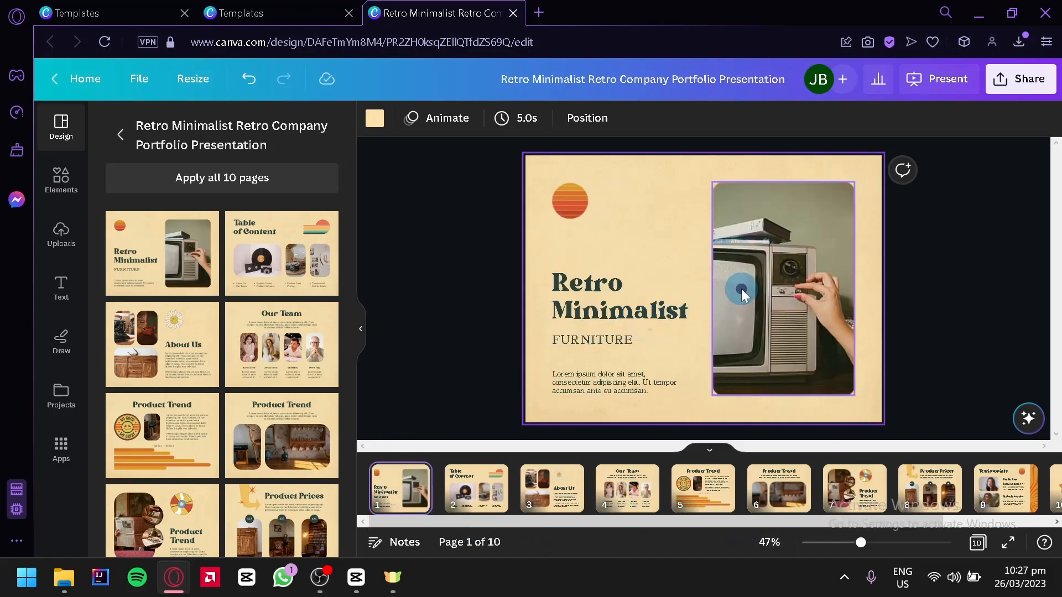
key("Delete")
left_click(62, 180)
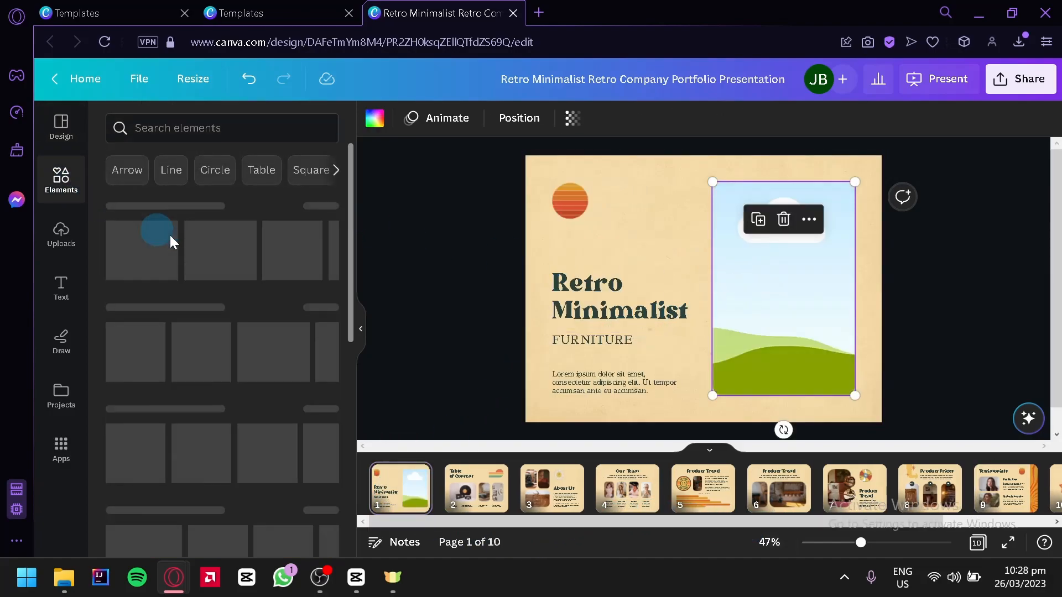
left_click_drag(215, 271, 725, 298)
Replace the "Retro Minimalist" title on the cover with "Name" and move it up beneath the striped sun.
left_click_drag(631, 309, 622, 279)
left_click(622, 278)
key("ctrl+a")
type("N")
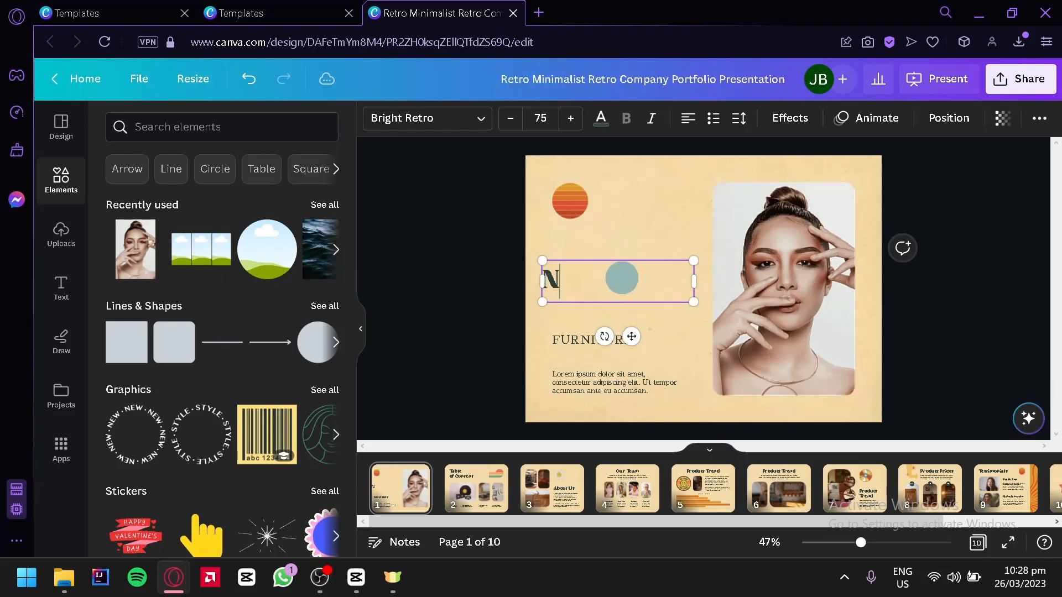
left_click(665, 331)
left_click_drag(672, 289, 670, 260)
Change the "FURNITURE" subtitle to "JOB TITLE" and move it directly beneath "Name".
double_click(612, 337)
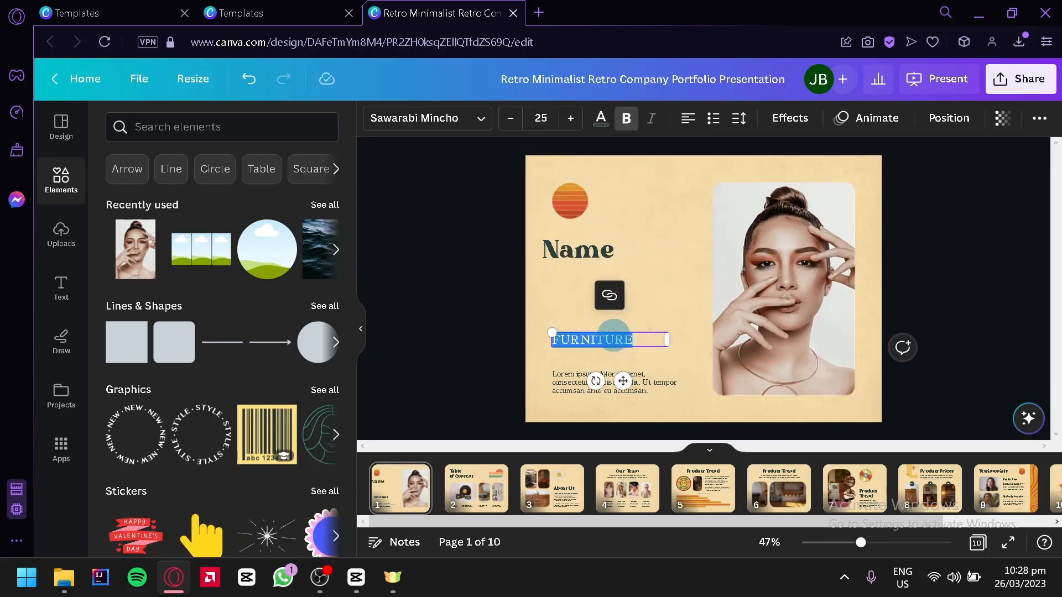
type("JOB TITLE")
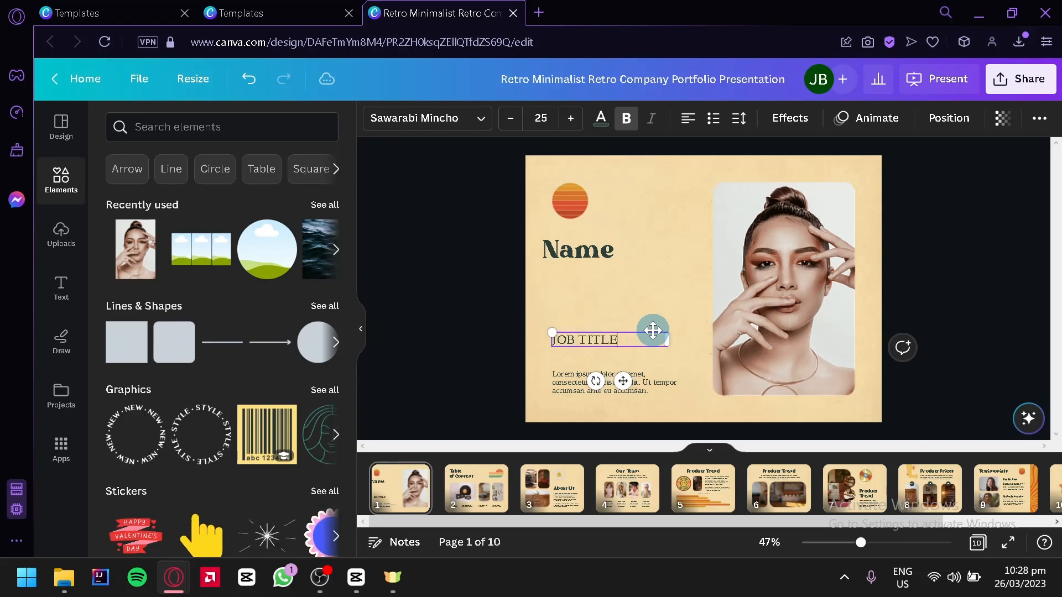
left_click_drag(631, 389, 613, 307)
Replace the cover's lorem ipsum text with "DESCRIPTION ABOUT YOURSELF" and move it directly beneath "JOB TITLE".
double_click(612, 376)
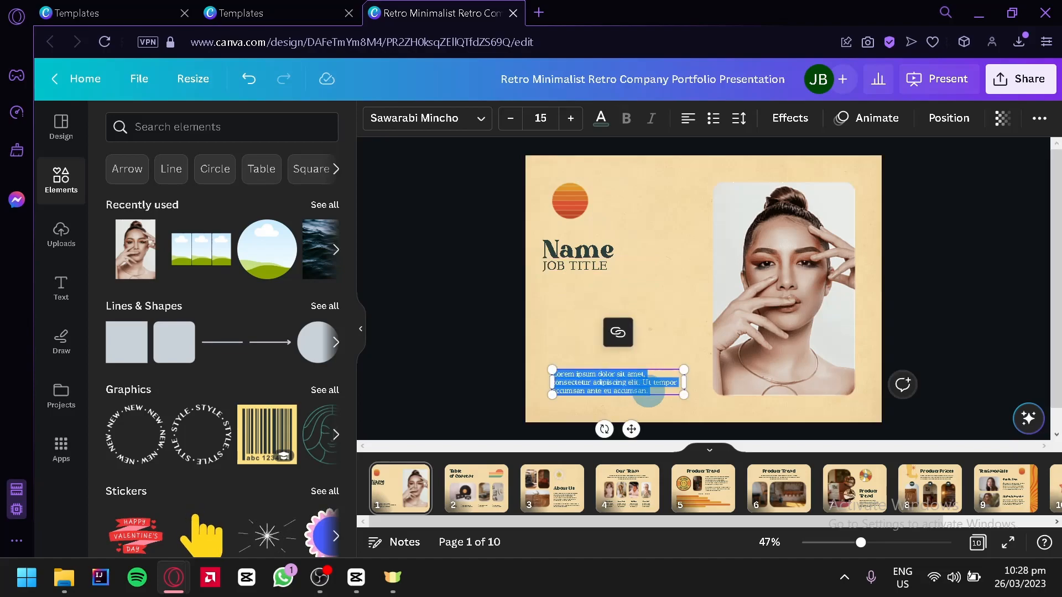
type("DECCRIPTI")
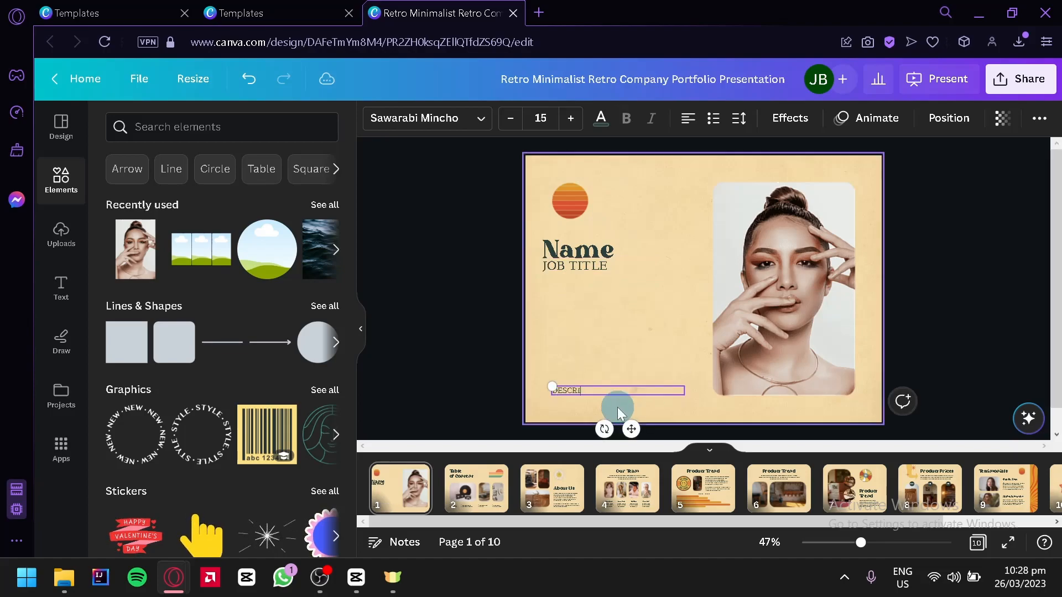
type("ON ABOUT YOURSELF")
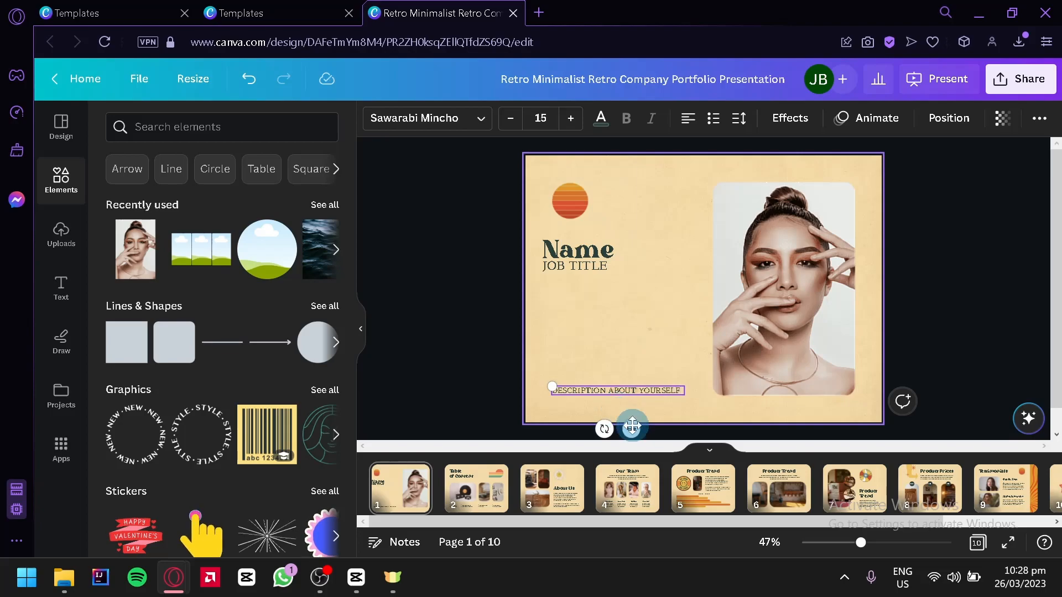
left_click_drag(633, 426, 624, 323)
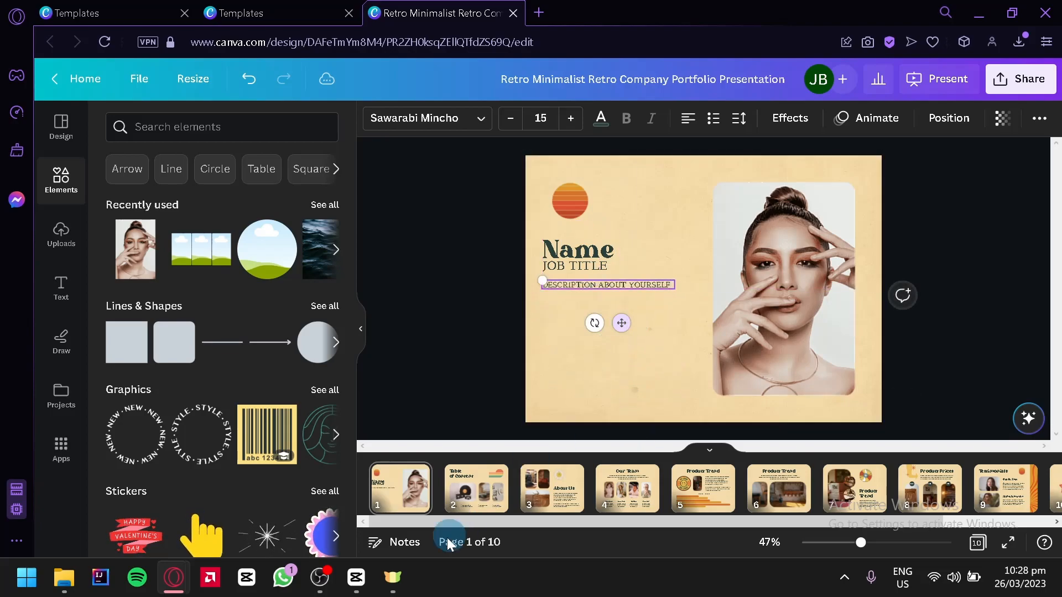
Replace the "Table of Content" title on page 2 with "Projects".
left_click(481, 496)
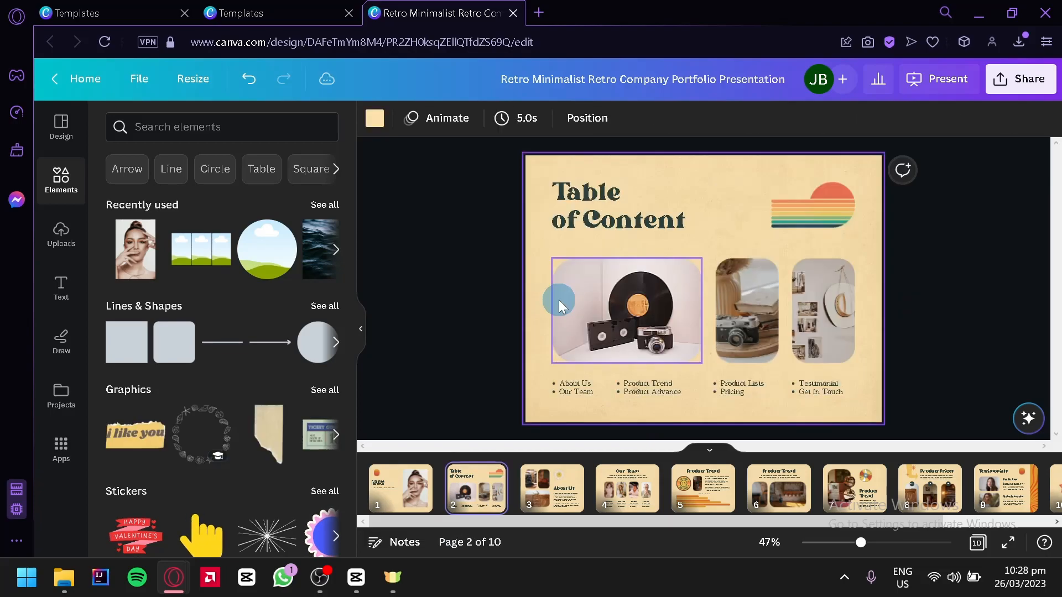
double_click(614, 232)
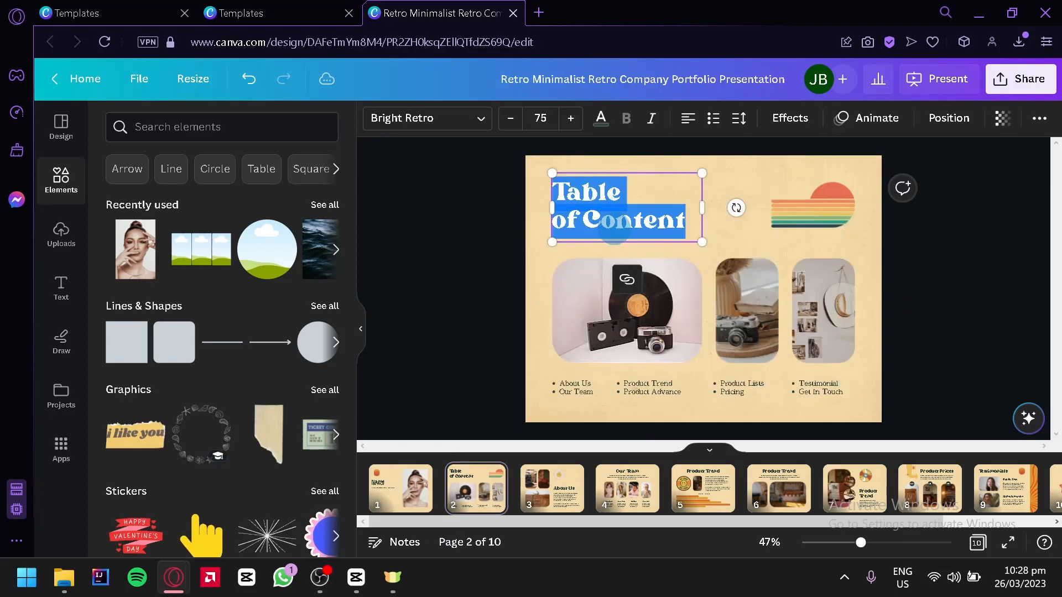
type("Projects")
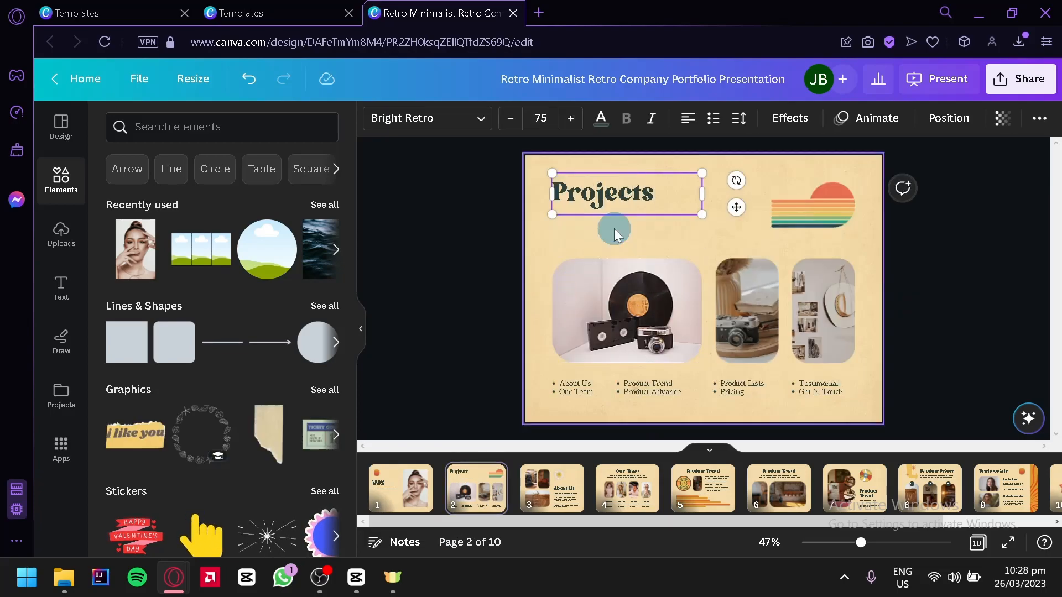
Move page 2's three photos up closer to the title and the "About Us / Our Team" list directly beneath the first photo.
left_click(636, 292)
left_click_drag(647, 310, 645, 253)
left_click_drag(738, 318, 735, 296)
left_click_drag(824, 321, 821, 299)
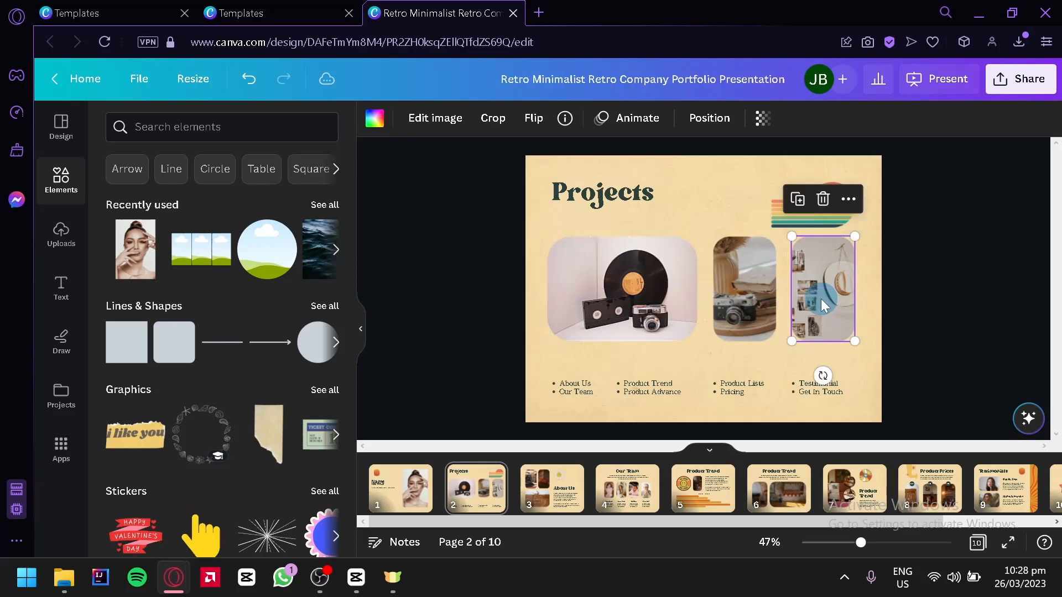
left_click_drag(578, 386, 587, 353)
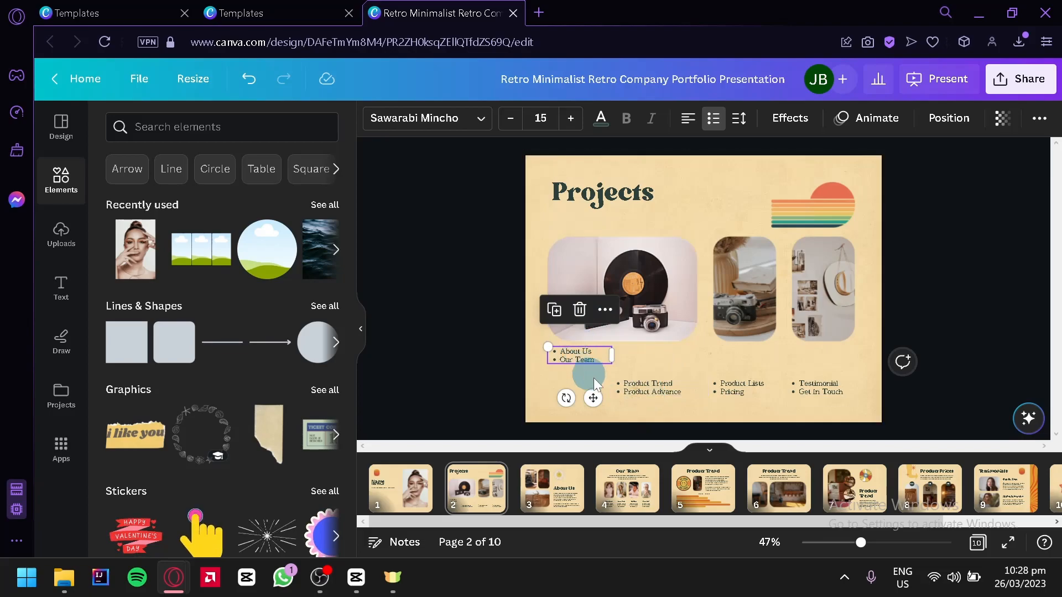
Delete pages 6 to 10 of the presentation, keeping the first five, and return to the cover page.
left_click(550, 486)
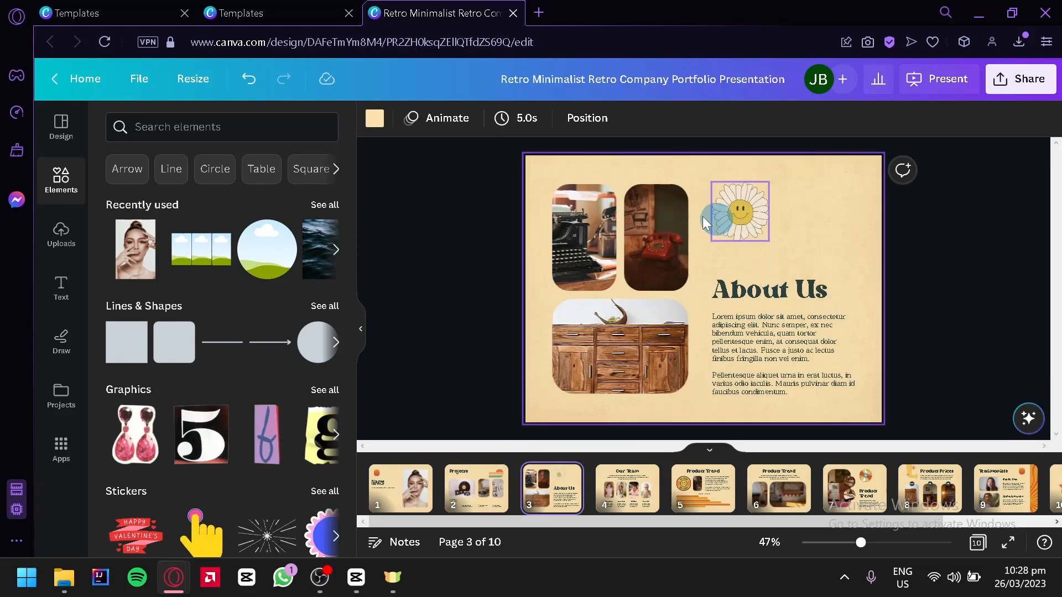
left_click(621, 491)
left_click(690, 491)
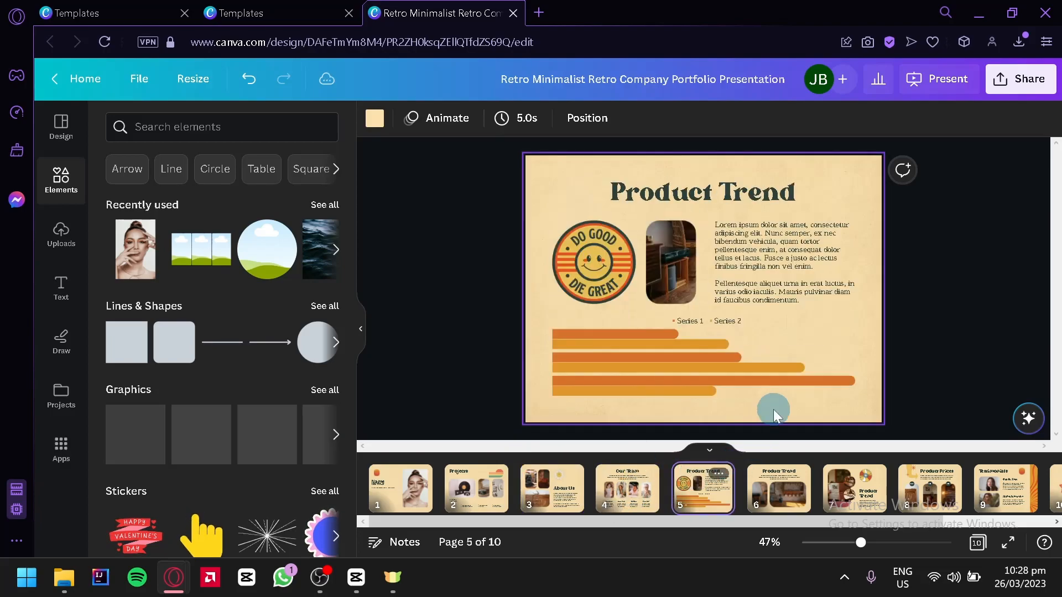
left_click(775, 488)
left_click(792, 485)
left_click(797, 477)
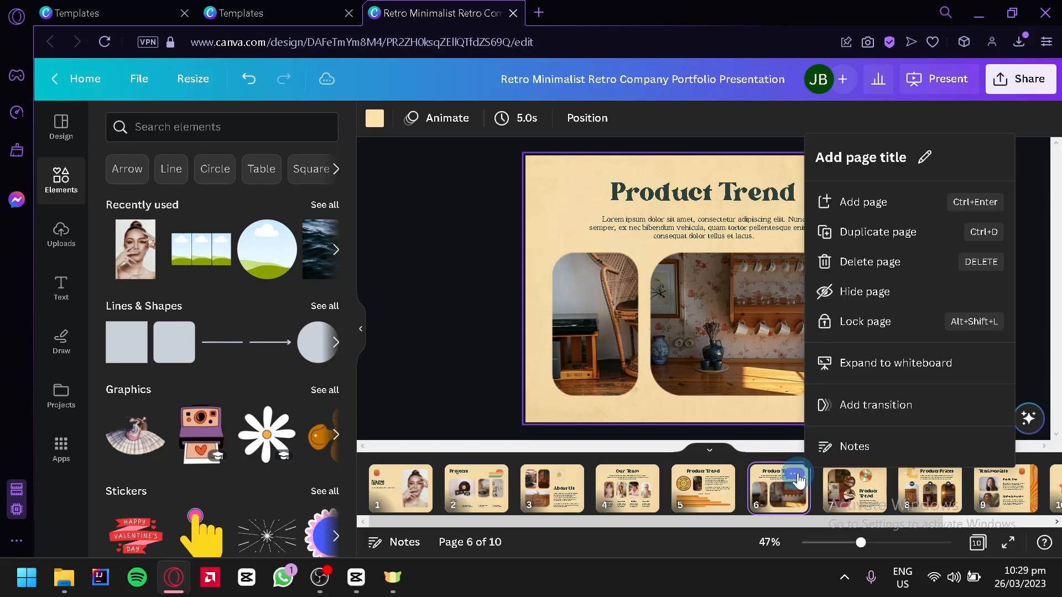
left_click(934, 265)
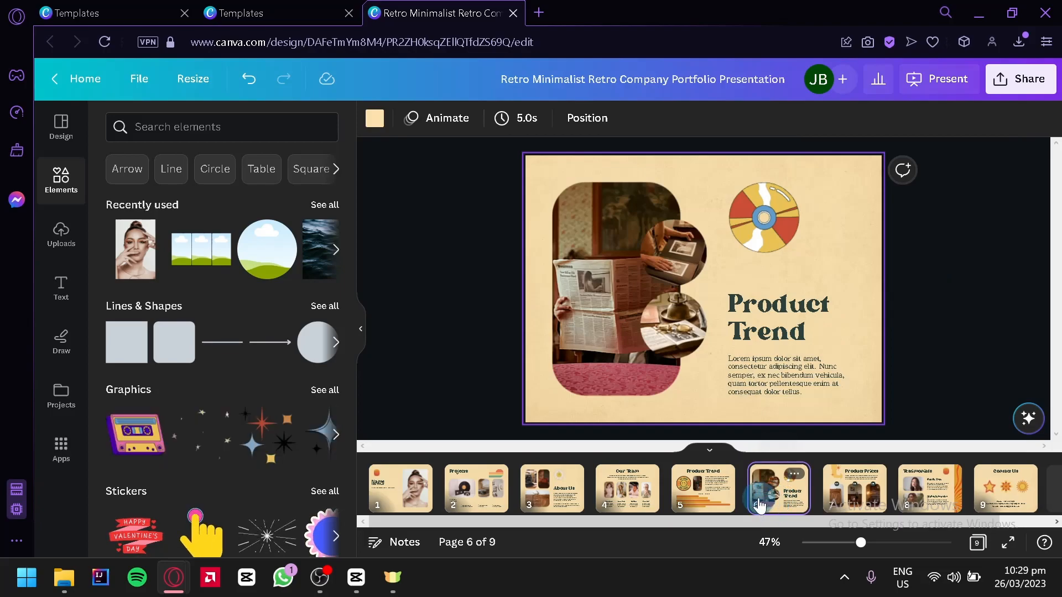
key("Delete")
key("Delete")
key("Delete")
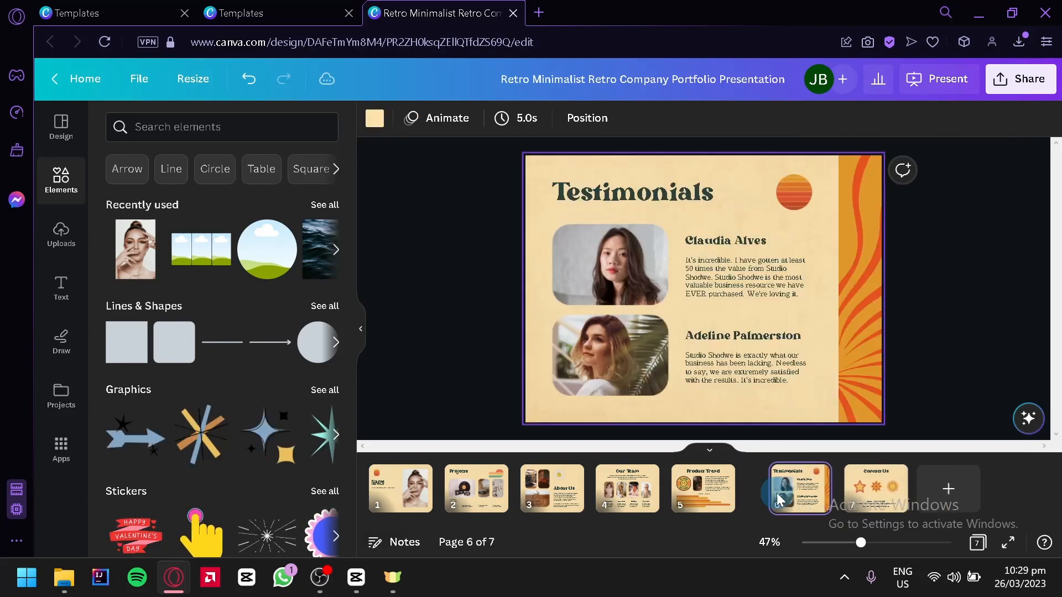
key("Delete")
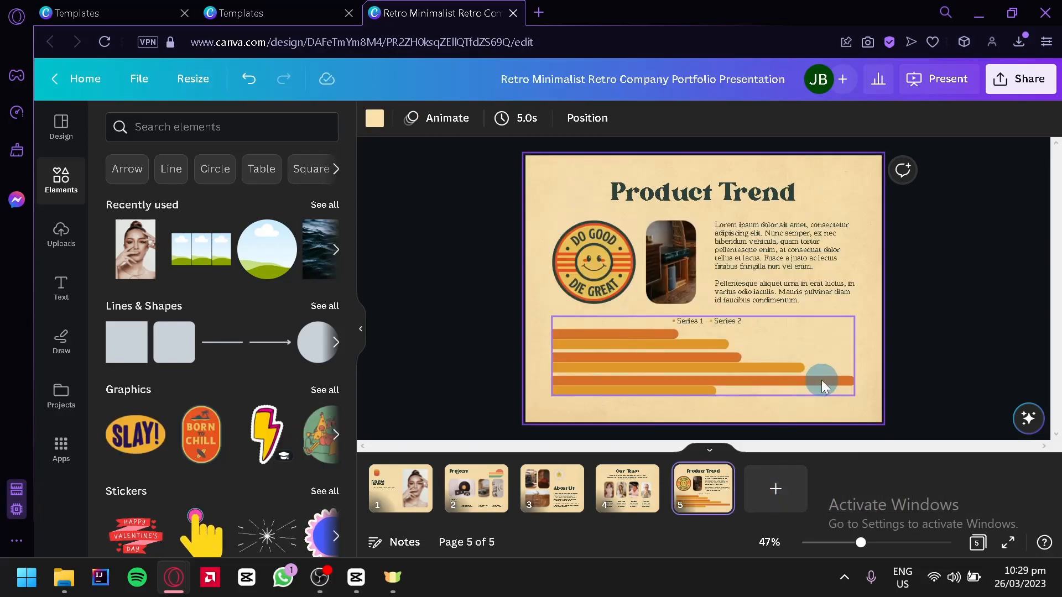
left_click(402, 488)
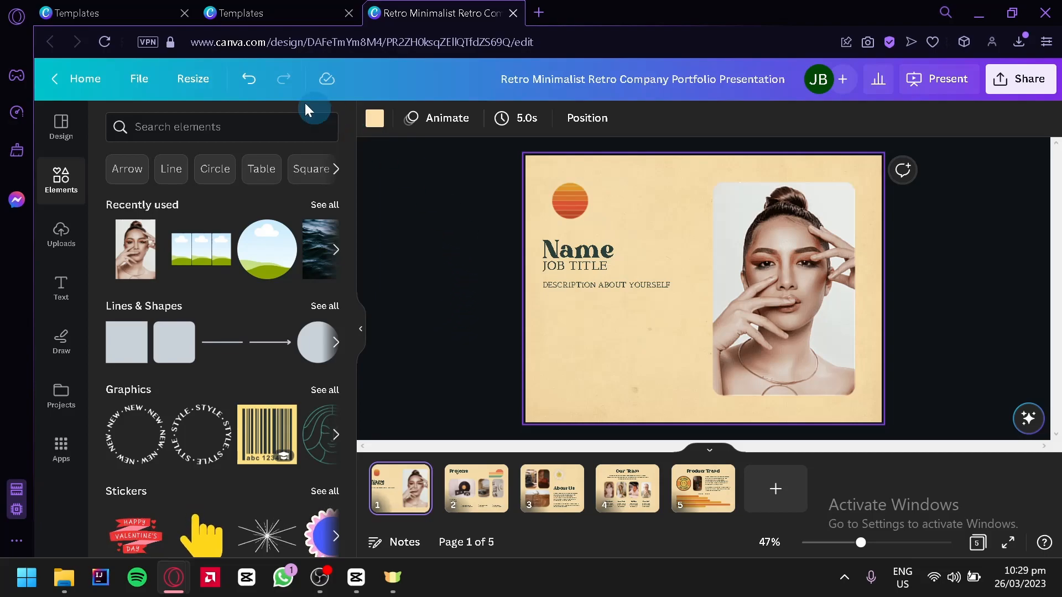
Return to the Canva home page, search for a portfolio website, and open the suggested Portfolio Website template category.
left_click(86, 79)
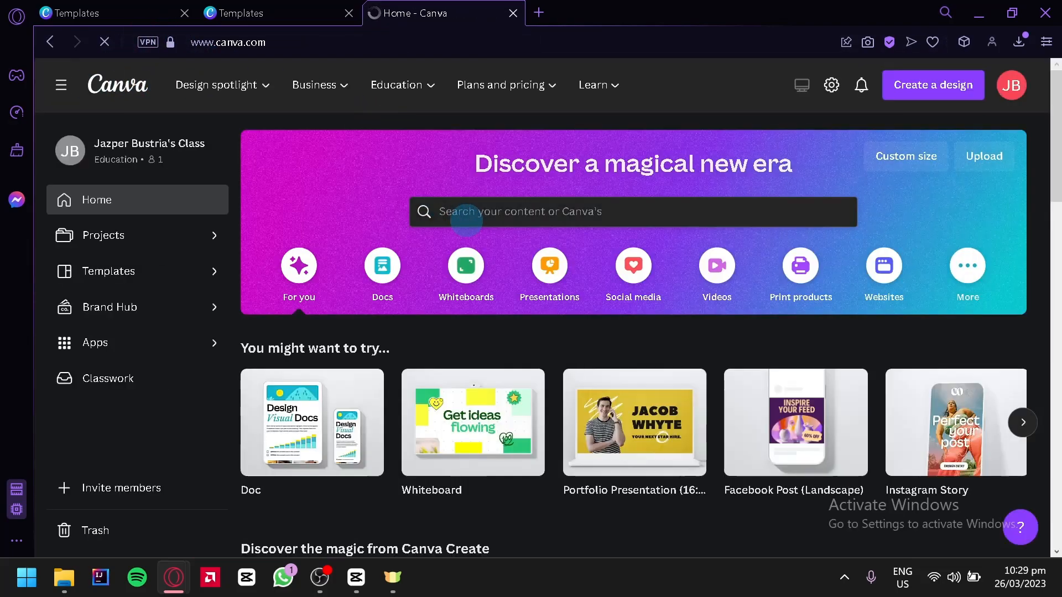
left_click(466, 220)
type("portfoio website")
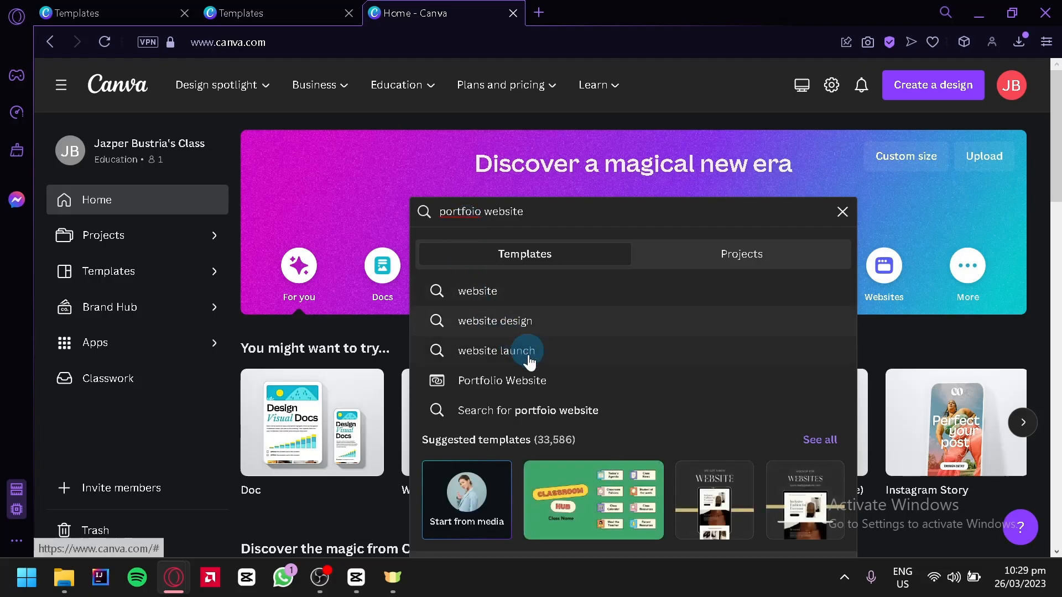
left_click(517, 387)
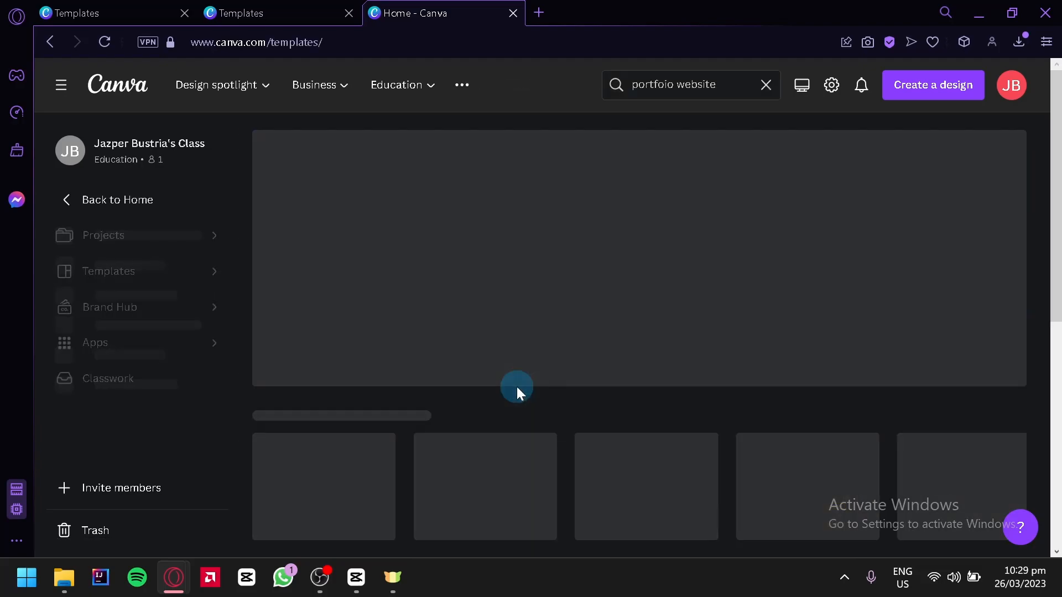
Start a new design from the "White Black Light Modern Minimal Photography Portfolio Website" template.
scroll(633, 307, "down", 4)
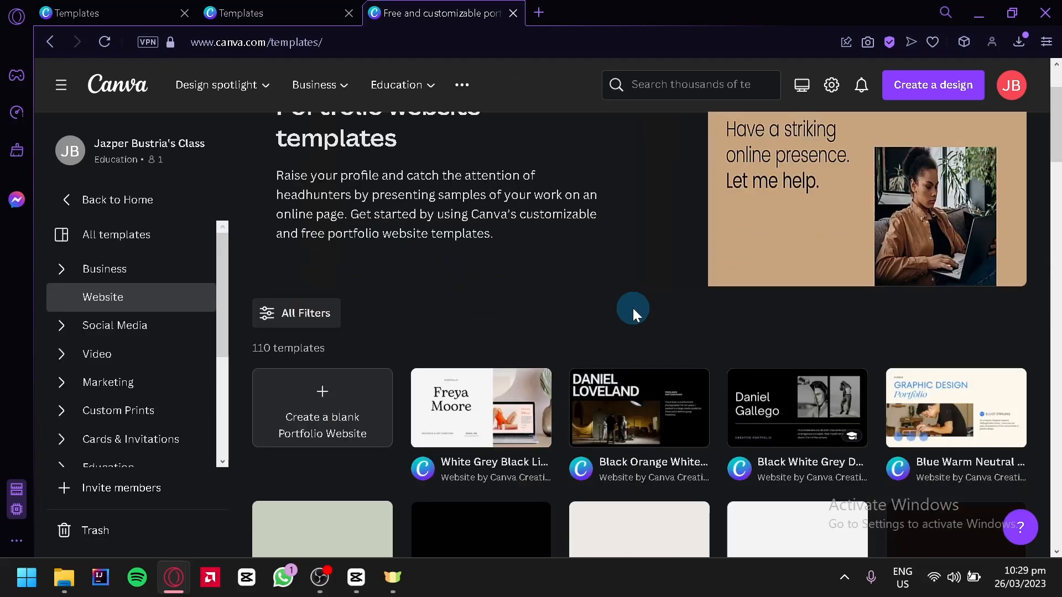
left_click_drag(1060, 135, 1057, 241)
left_click(662, 323)
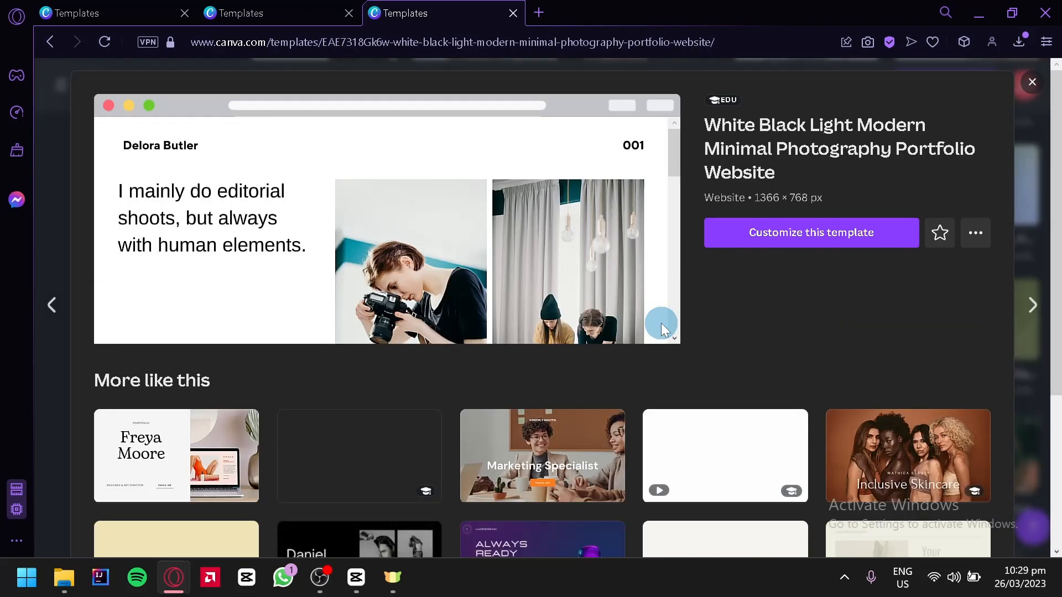
left_click(813, 235)
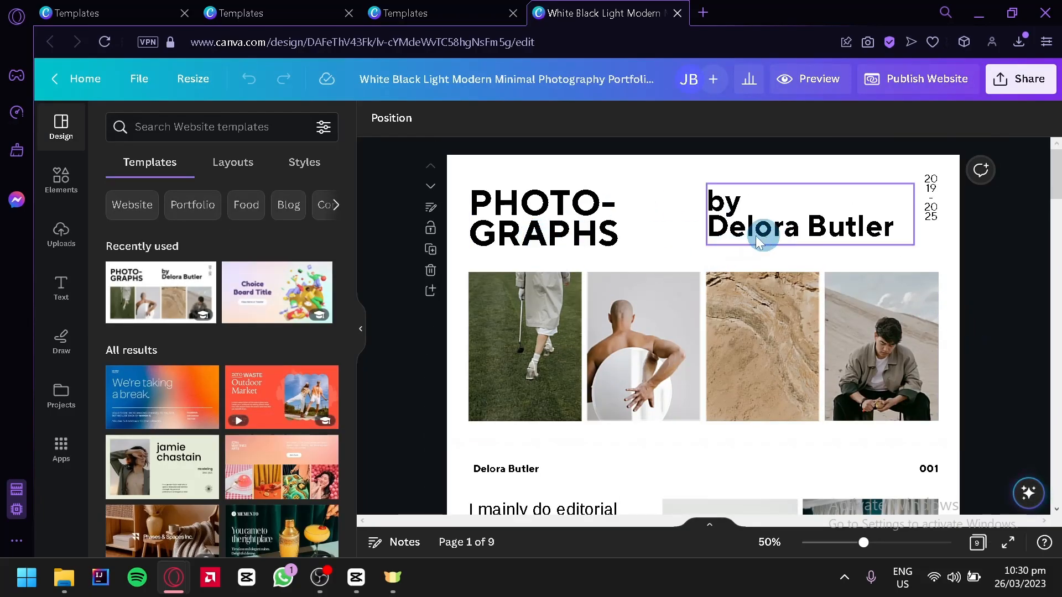
Delete the four photos beneath the heading on the website's first page.
left_click(530, 299)
key("Delete")
left_click(671, 364)
key("Delete")
left_click(768, 335)
key("Delete")
left_click(898, 309)
key("Delete")
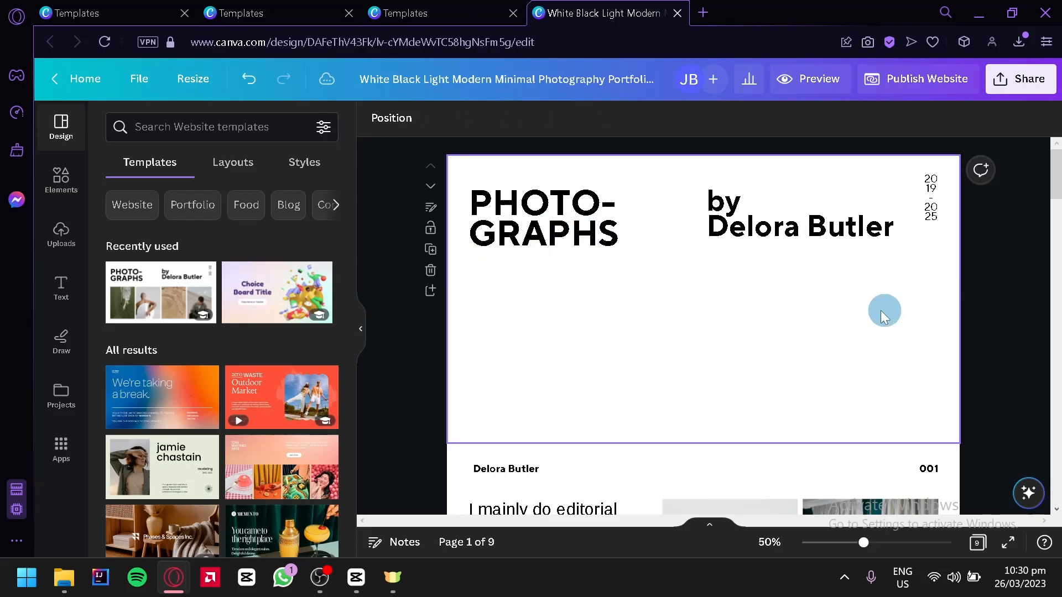
Undo the deletion of the four photos on the first page.
key("ctrl+z")
key("ctrl+z")
key("ctrl+z")
key("ctrl+z")
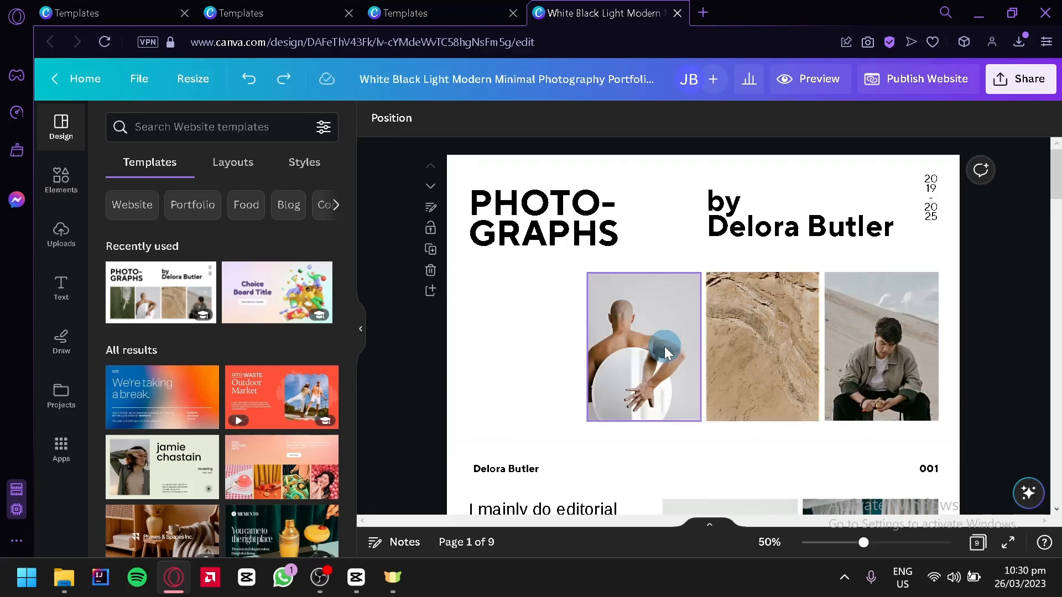
Look through the website template's pages, examining their photo layouts and text, and return to the first page.
scroll(665, 347, "down", 2)
scroll(672, 358, "down", 2)
scroll(636, 336, "down", 6)
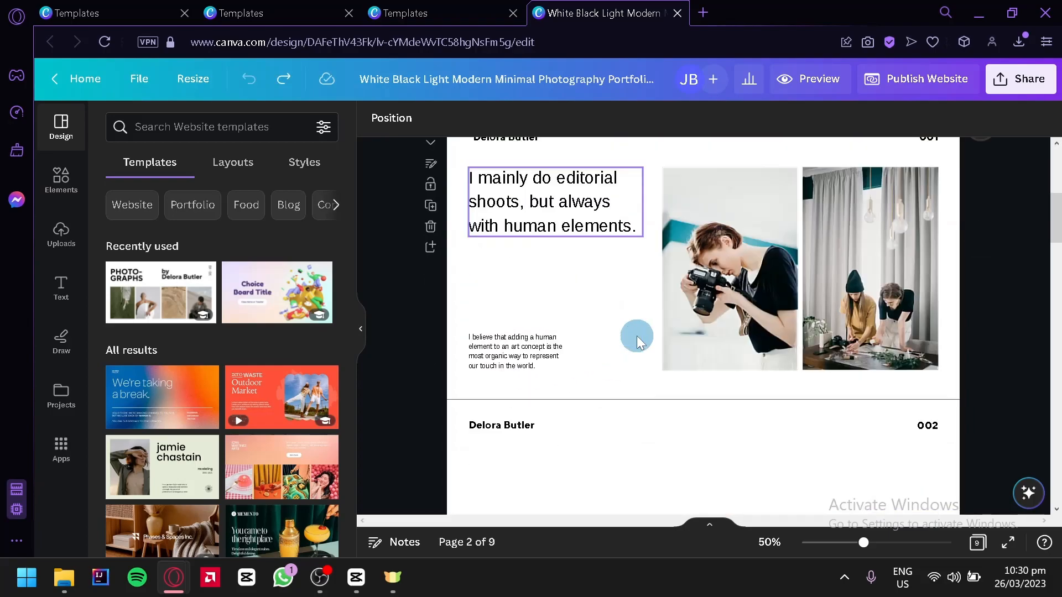
scroll(792, 318, "down", 6)
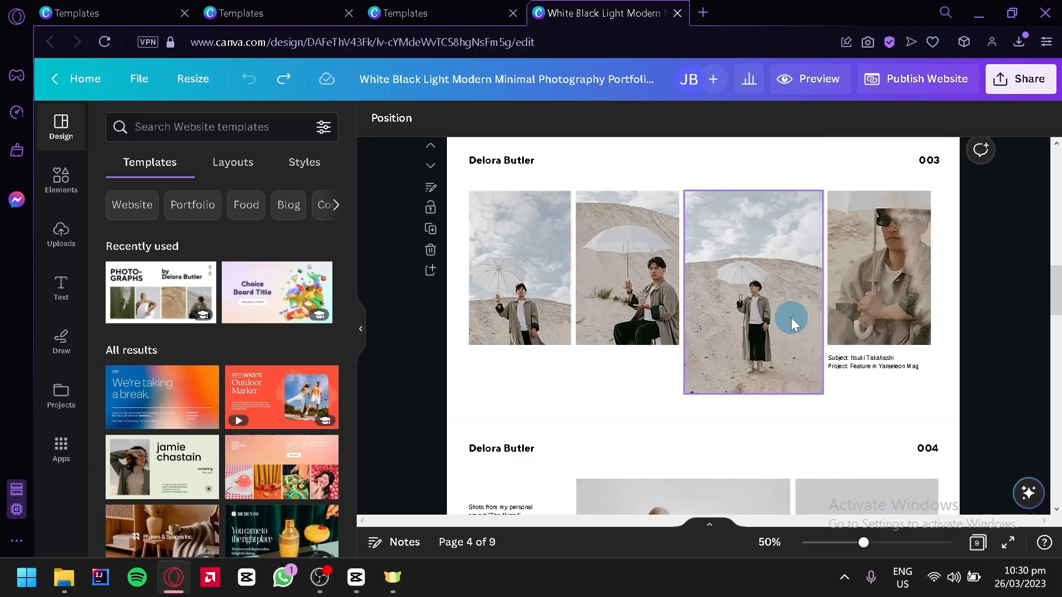
scroll(791, 318, "down", 2)
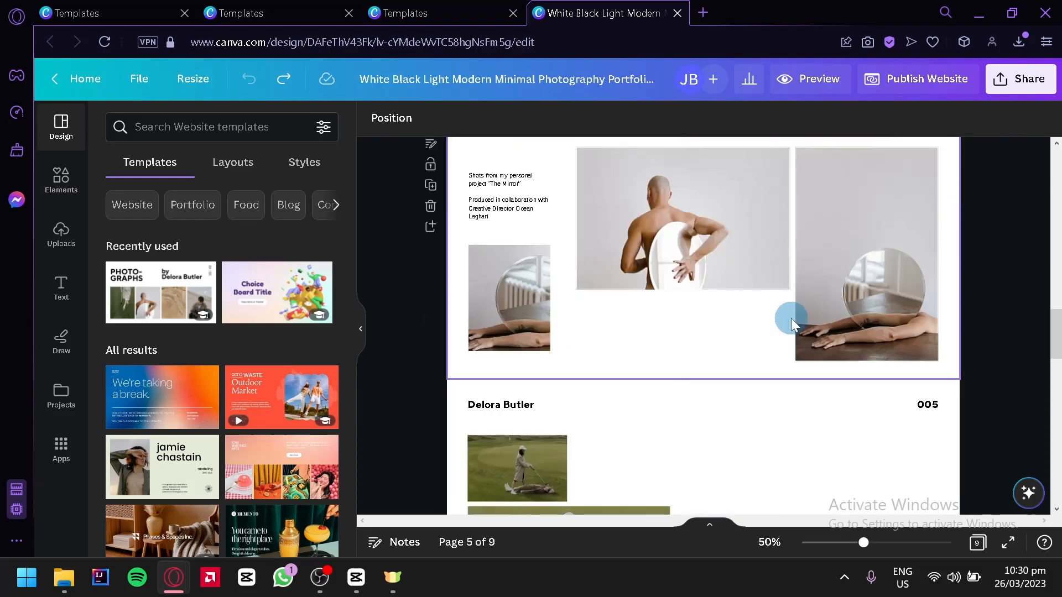
scroll(791, 317, "up", 20)
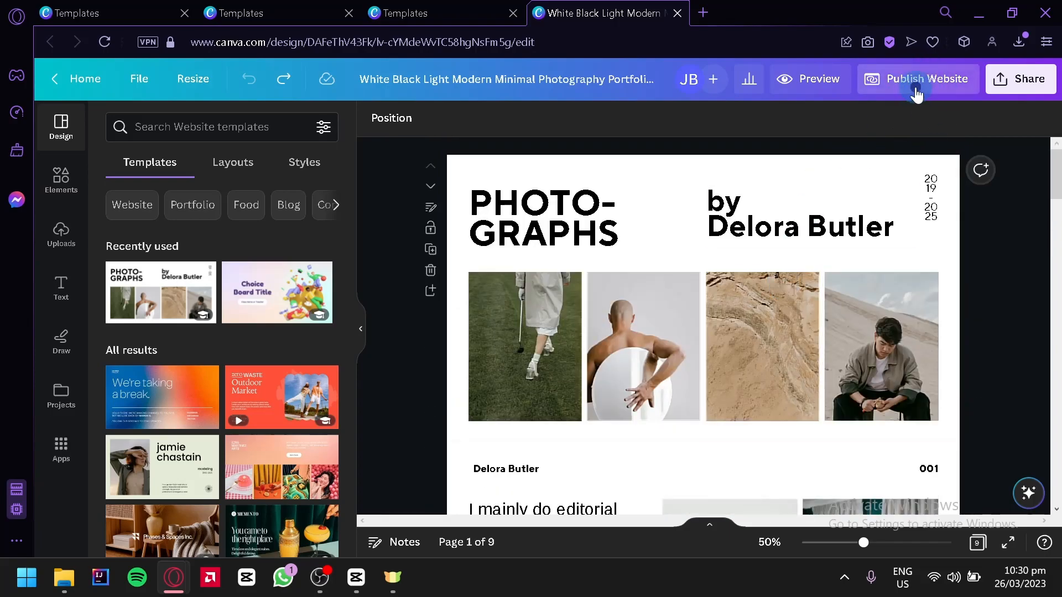
Publish the website to a free Canva domain with navigation and mobile resizing, hidden from search engines, and open the live site.
left_click(914, 90)
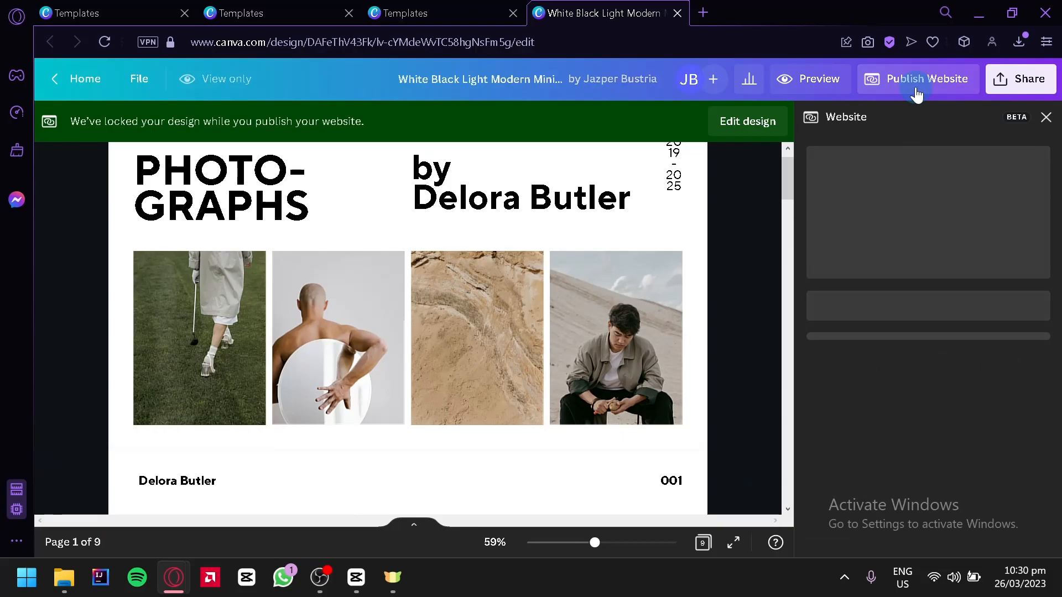
scroll(907, 267, "down", 2)
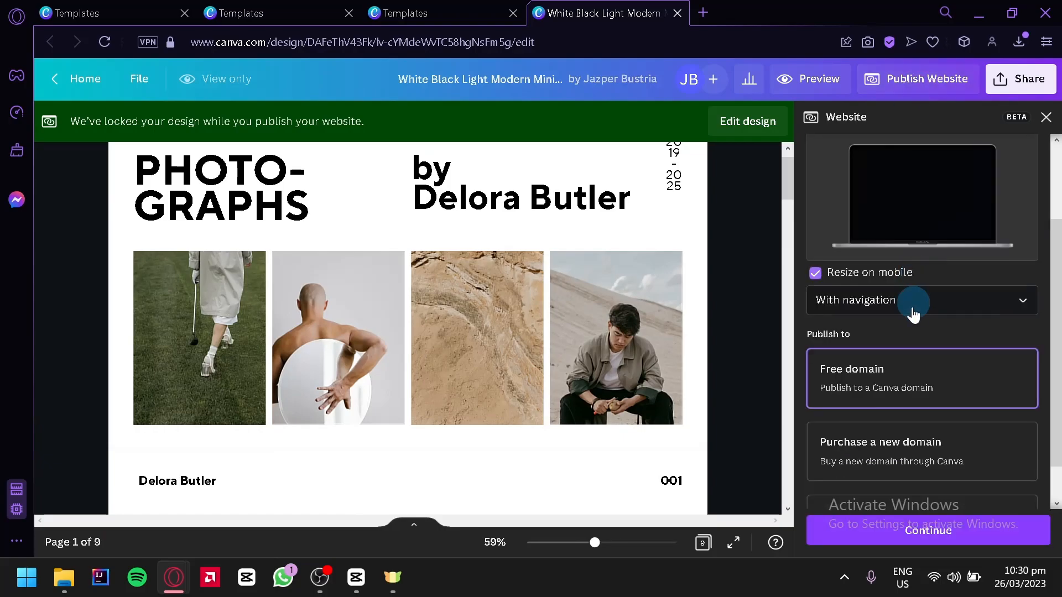
scroll(931, 345, "down", 1)
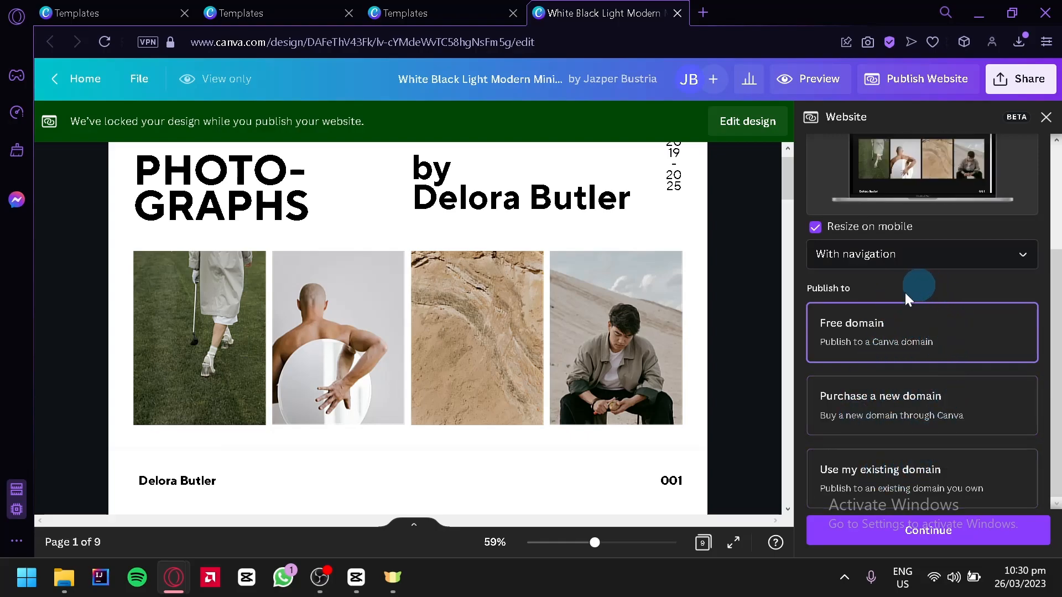
left_click(921, 531)
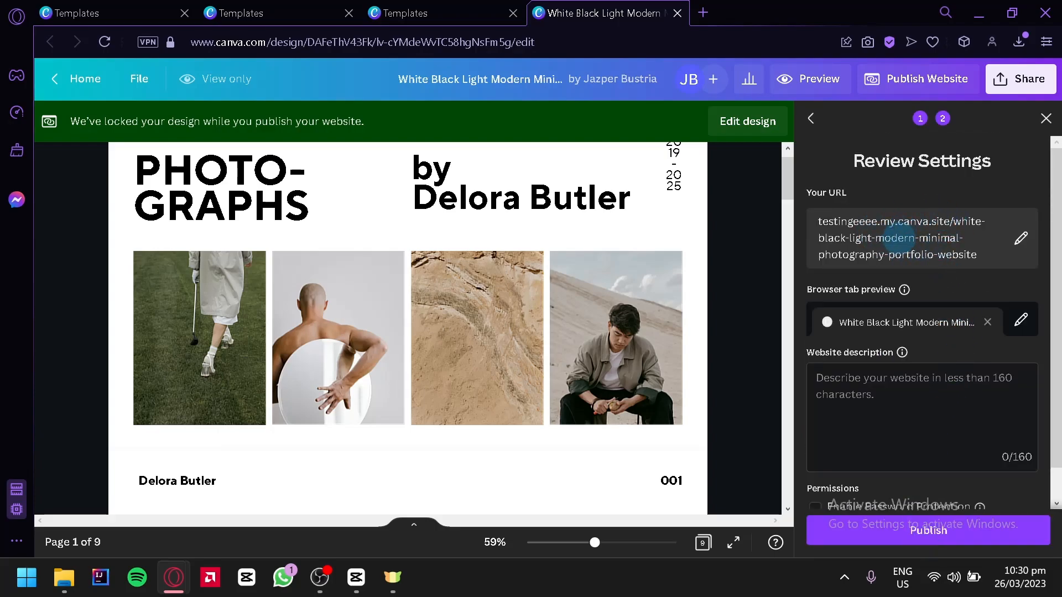
scroll(941, 274, "down", 1)
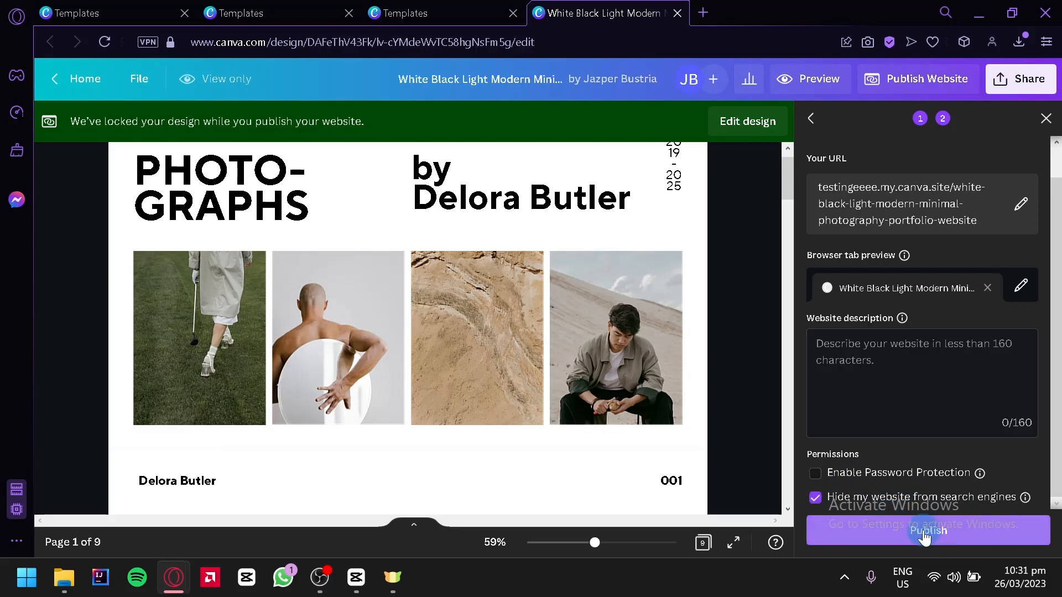
left_click(952, 523)
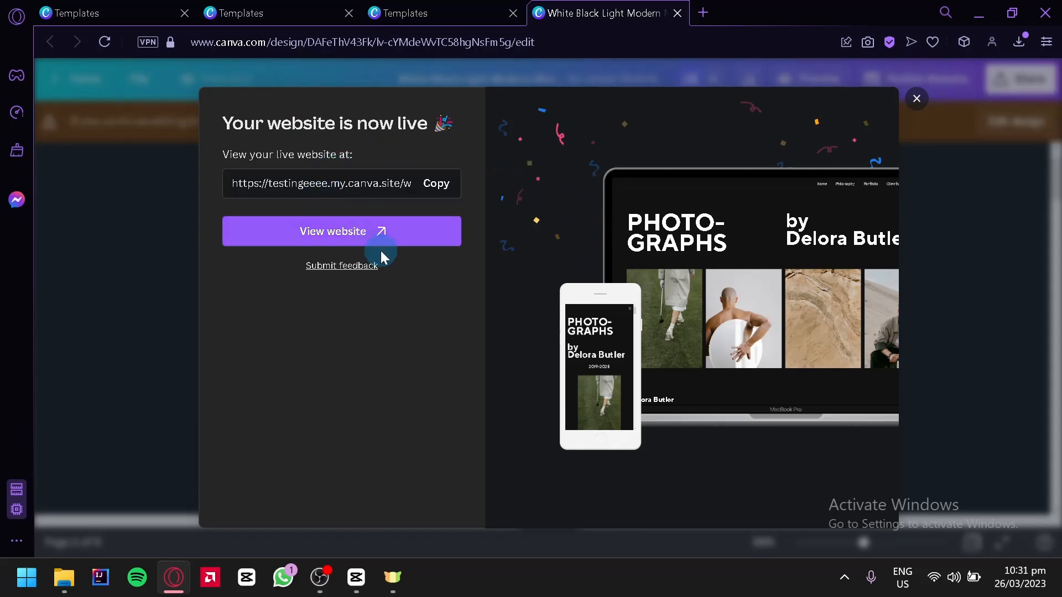
left_click(337, 232)
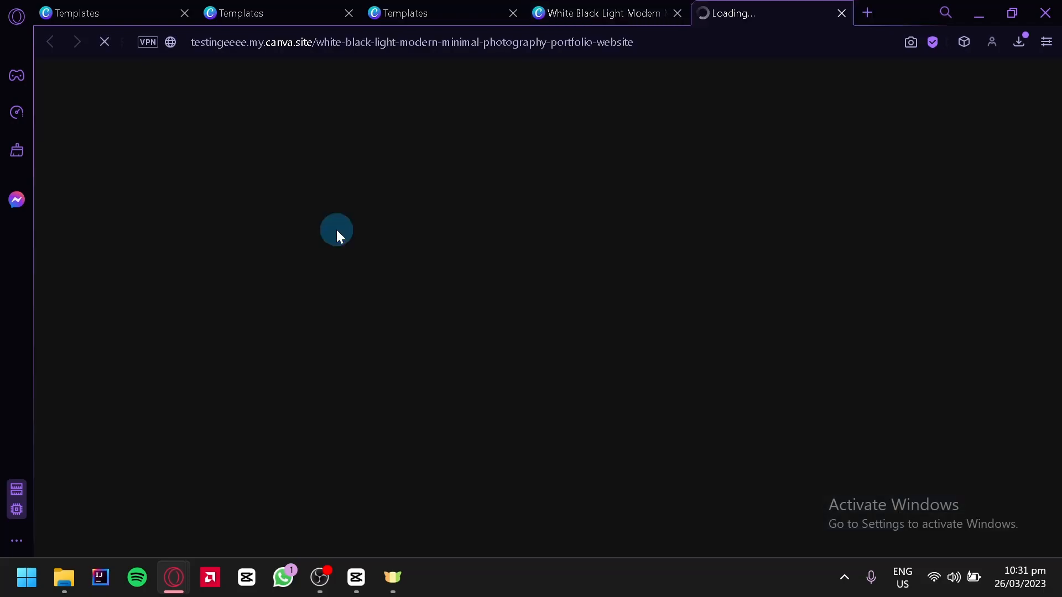